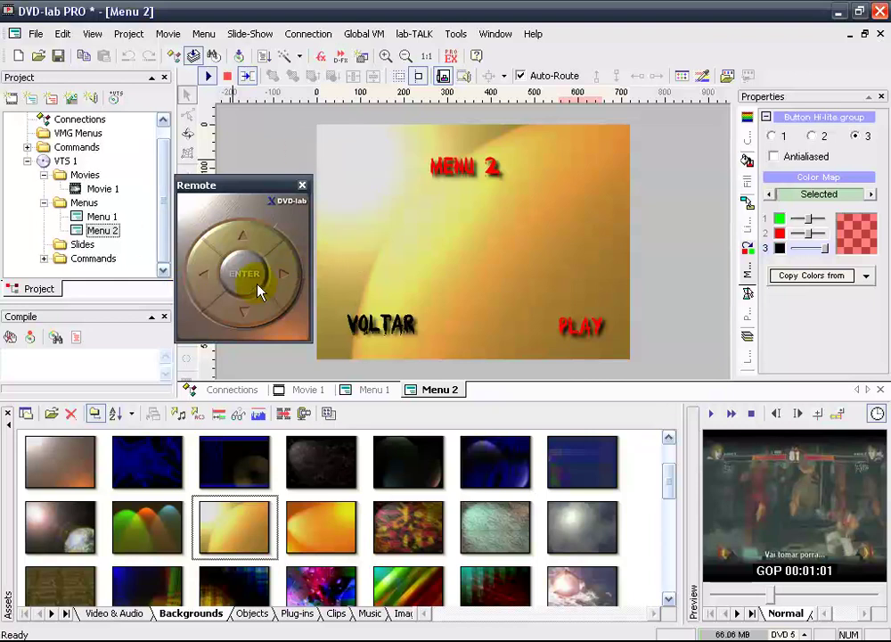
Test the navigation between Menu 1 and Menu 2 with the simulated remote, moving between the VOLTAR and PLAY buttons
click(285, 277)
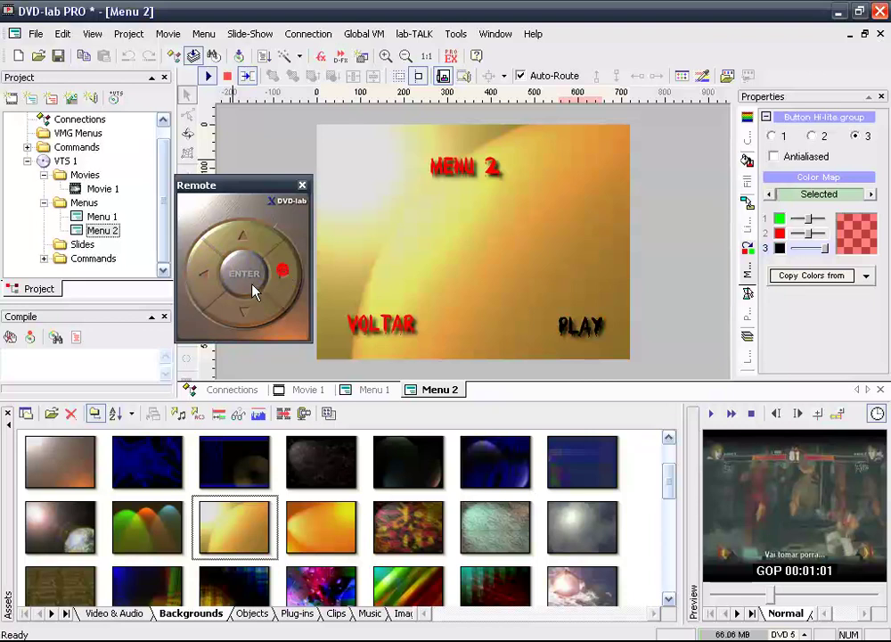
click(219, 276)
click(264, 280)
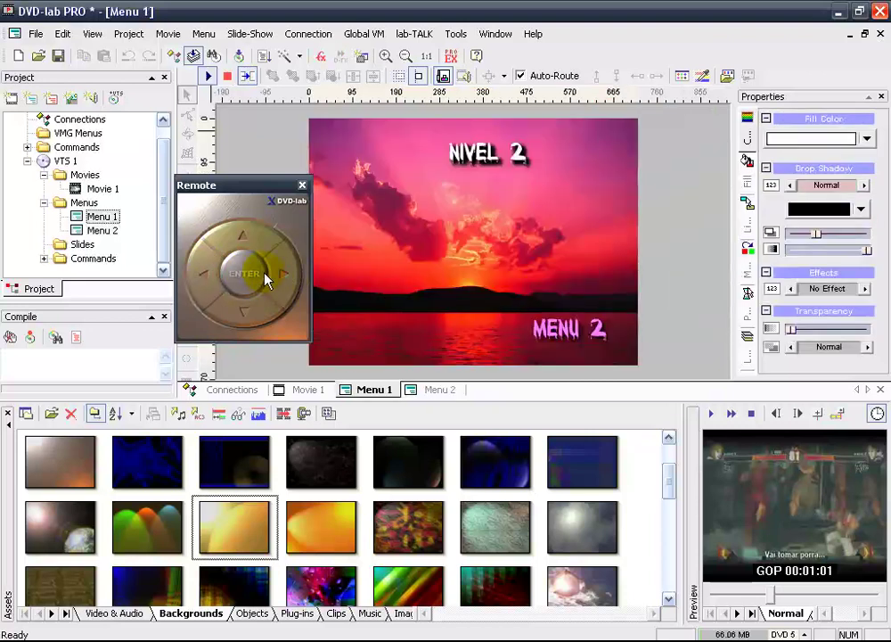
click(259, 279)
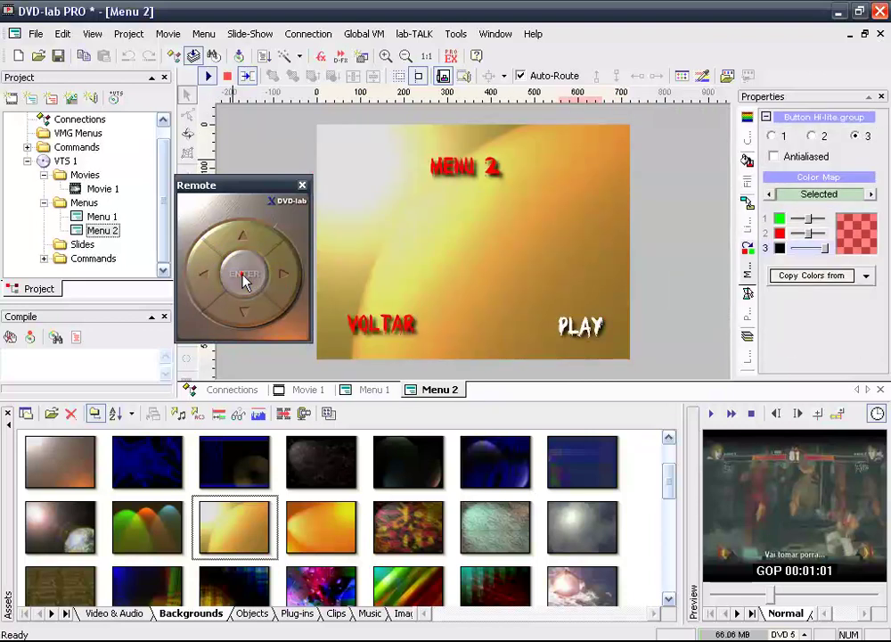
click(245, 277)
double_click(102, 217)
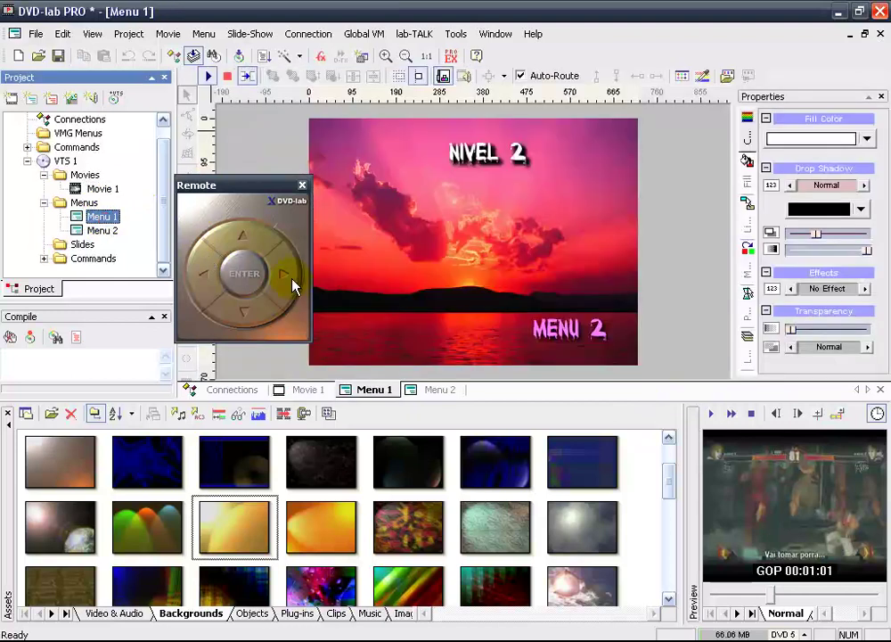
click(254, 278)
click(207, 275)
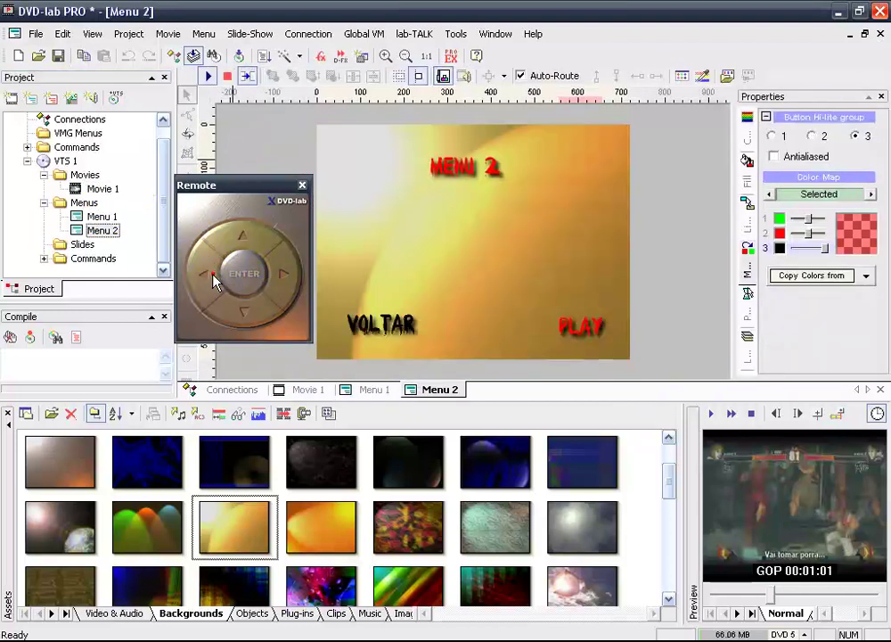
Stop the menu simulation and review Movie 1, Menu 1 and Menu 2 one after another
double_click(103, 188)
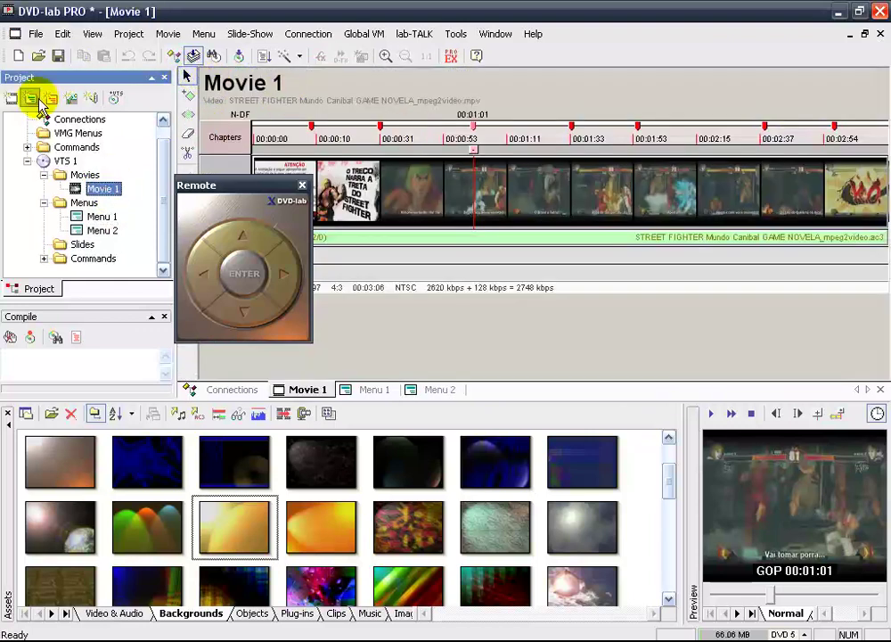
double_click(101, 216)
click(227, 78)
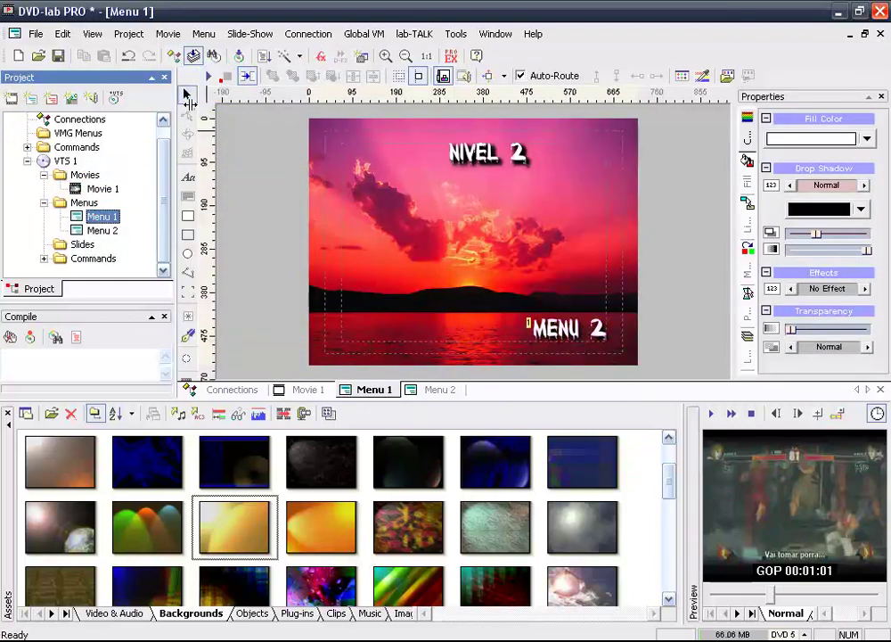
double_click(102, 189)
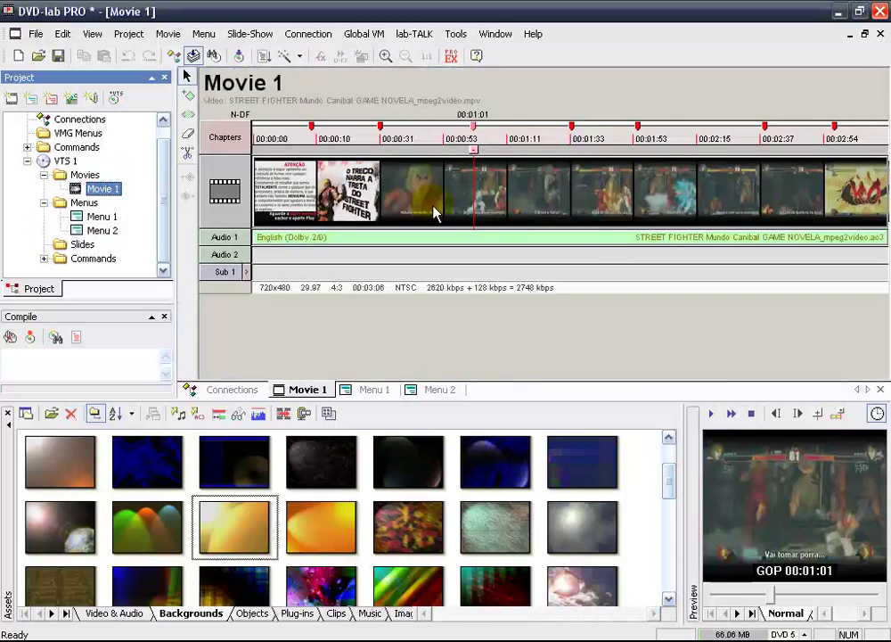
double_click(102, 216)
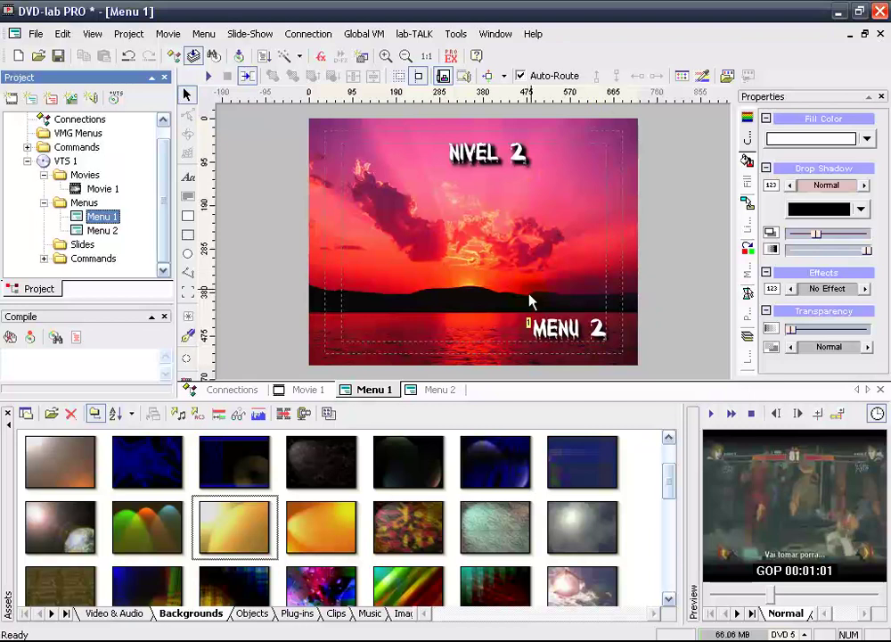
double_click(102, 230)
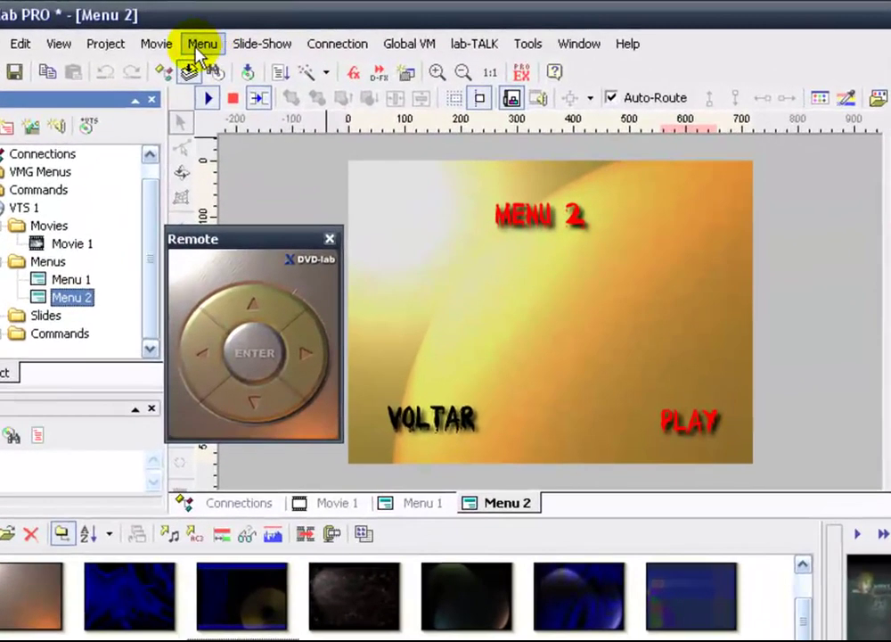
Start generating a new transition from Menu 1 to Menu 2 and choose the Rain transition type
click(203, 36)
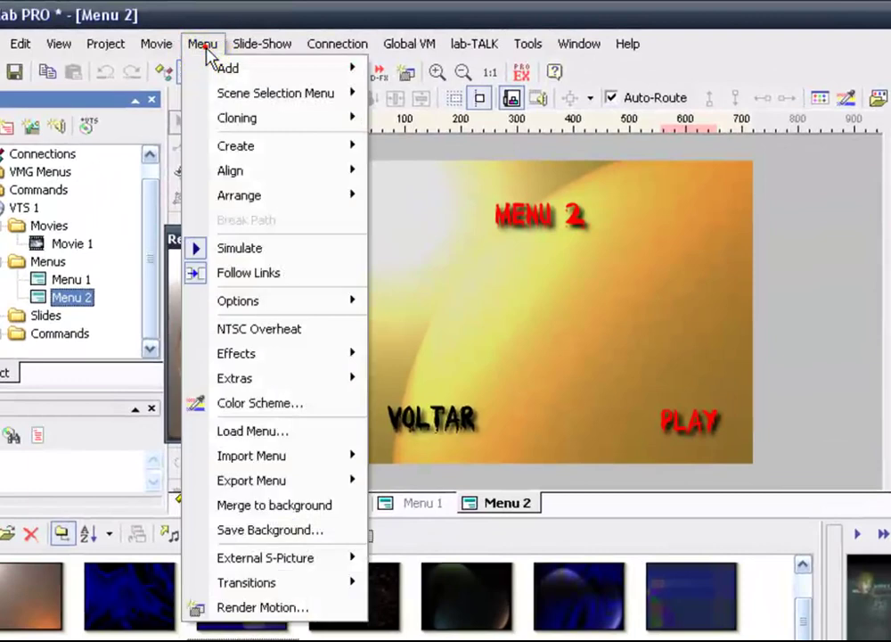
mouse_move(230, 586)
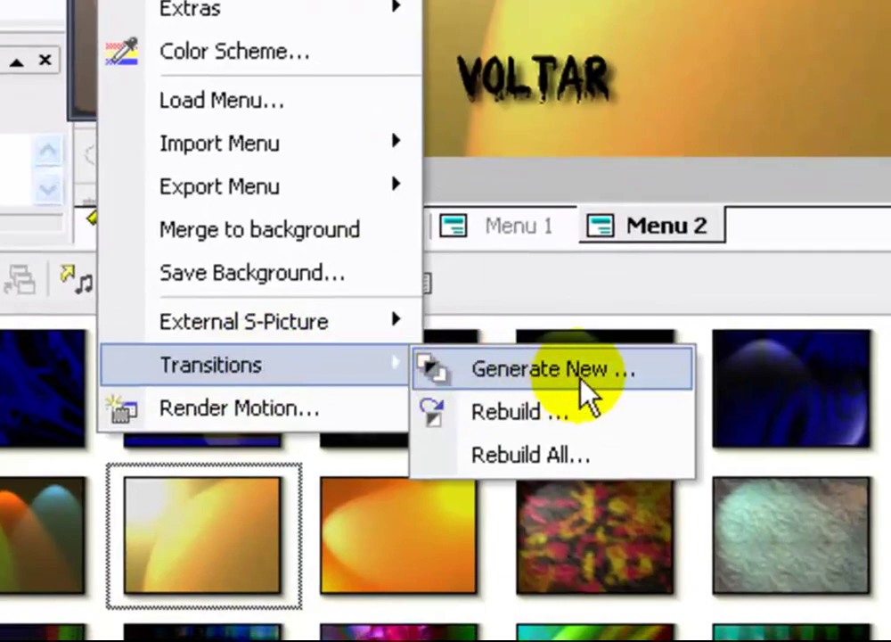
click(553, 368)
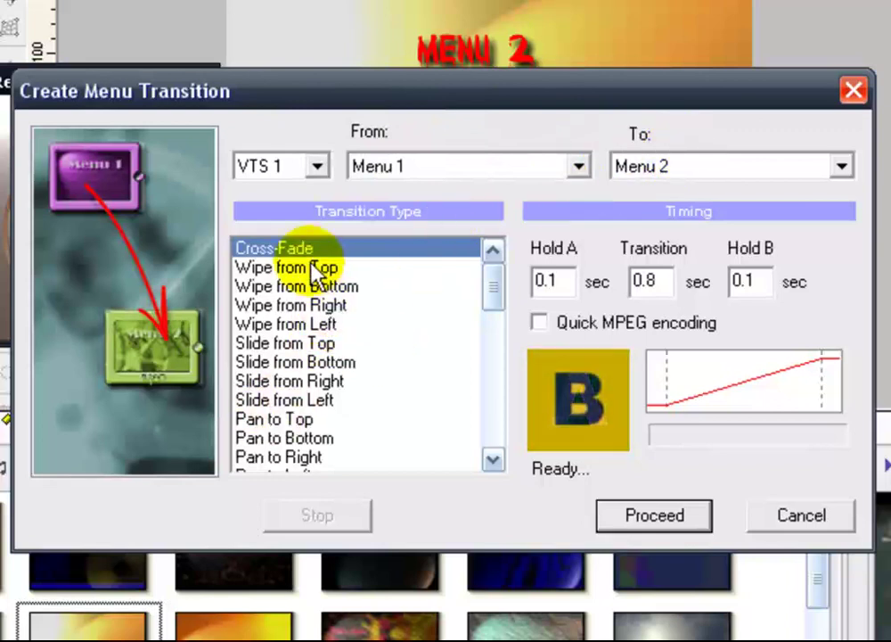
click(303, 381)
scroll(305, 390, down, 1)
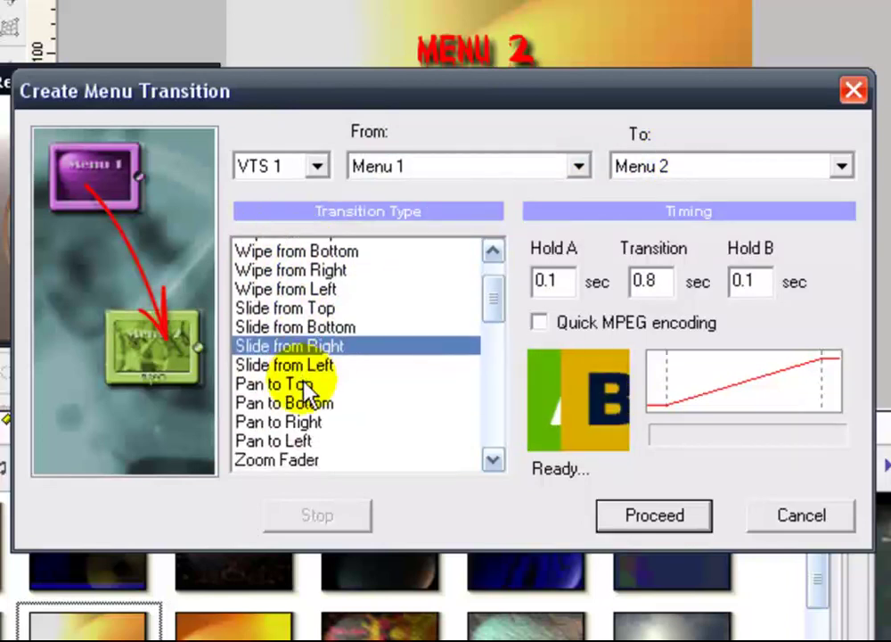
scroll(305, 390, down, 8)
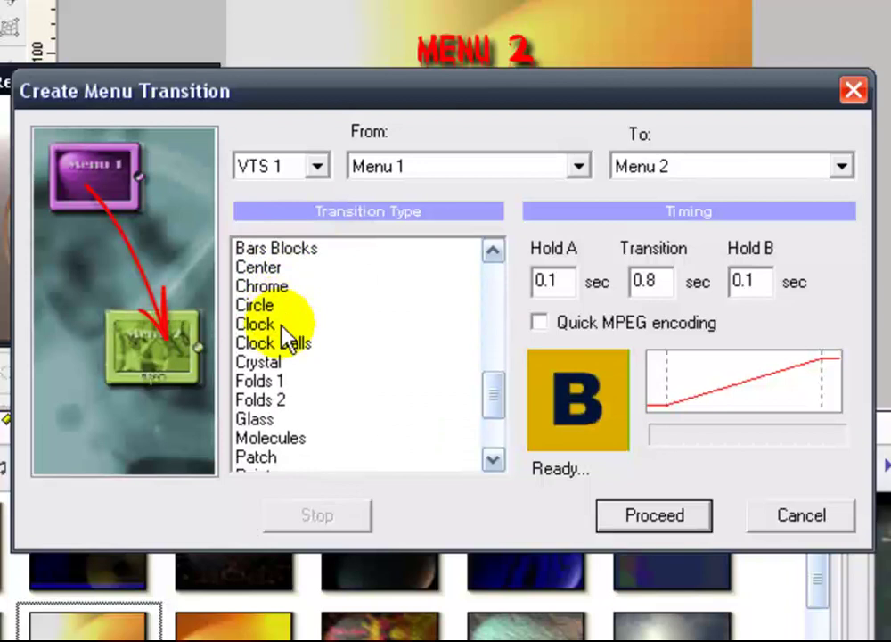
click(270, 340)
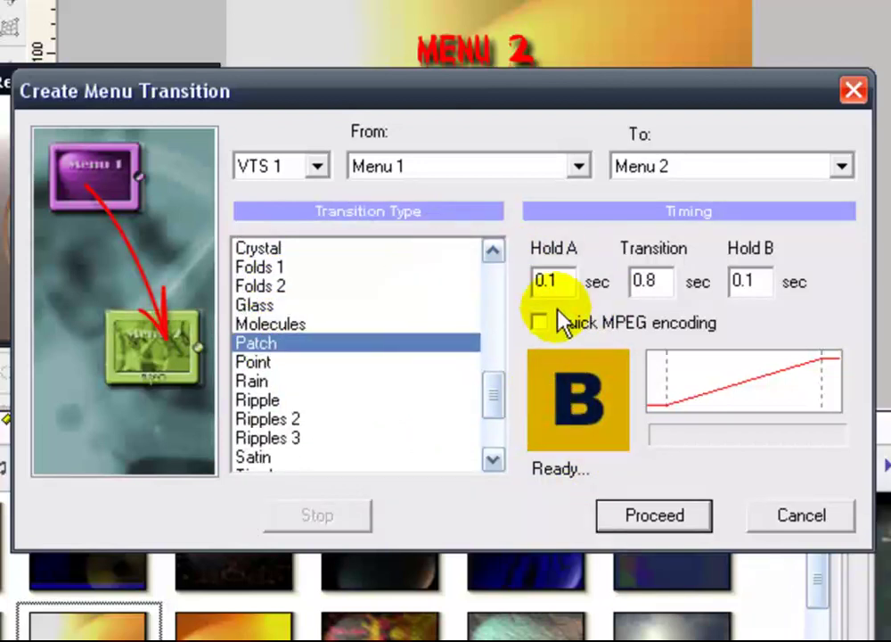
click(264, 380)
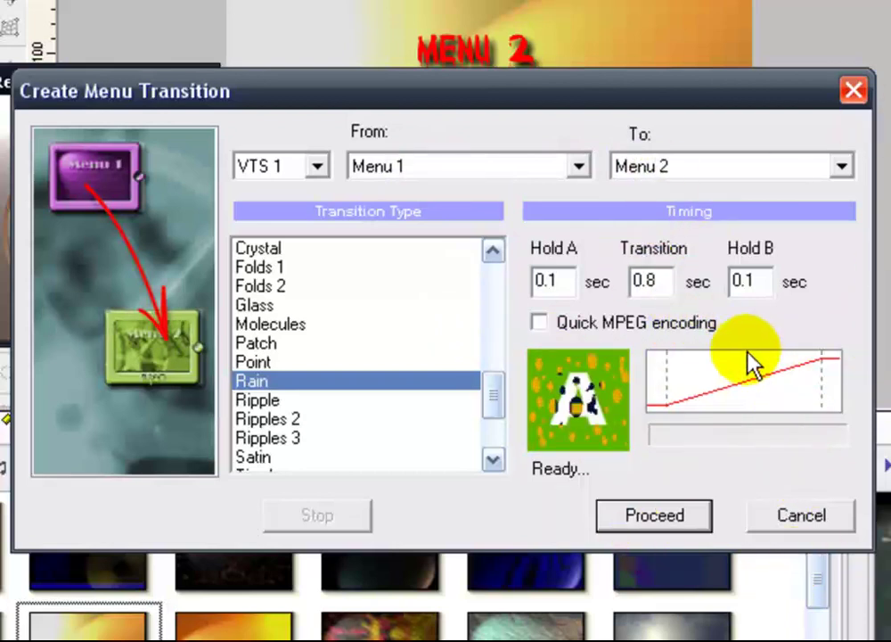
Set the transition duration to 1.5 sec
double_click(663, 282)
text(1)
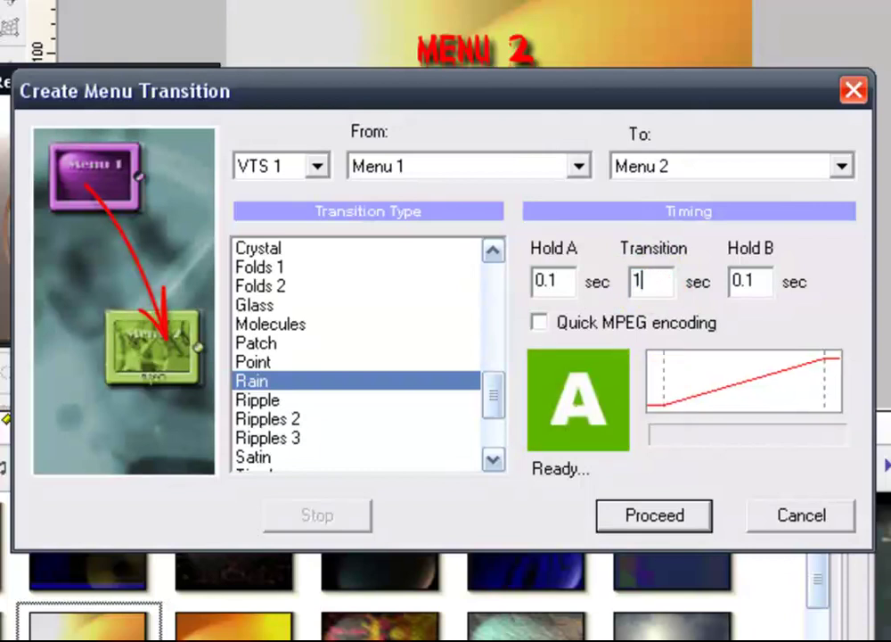
text(,5)
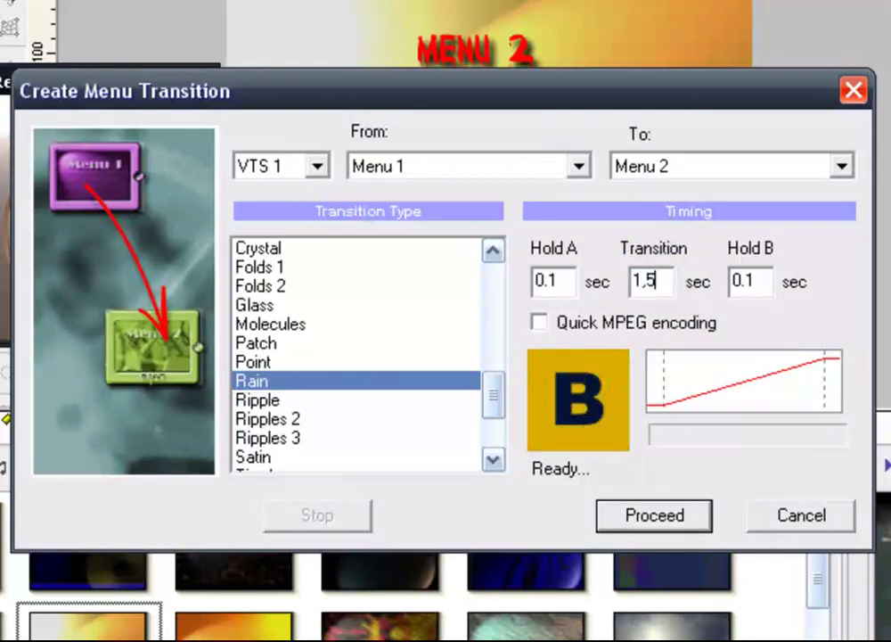
key(BackSpace)
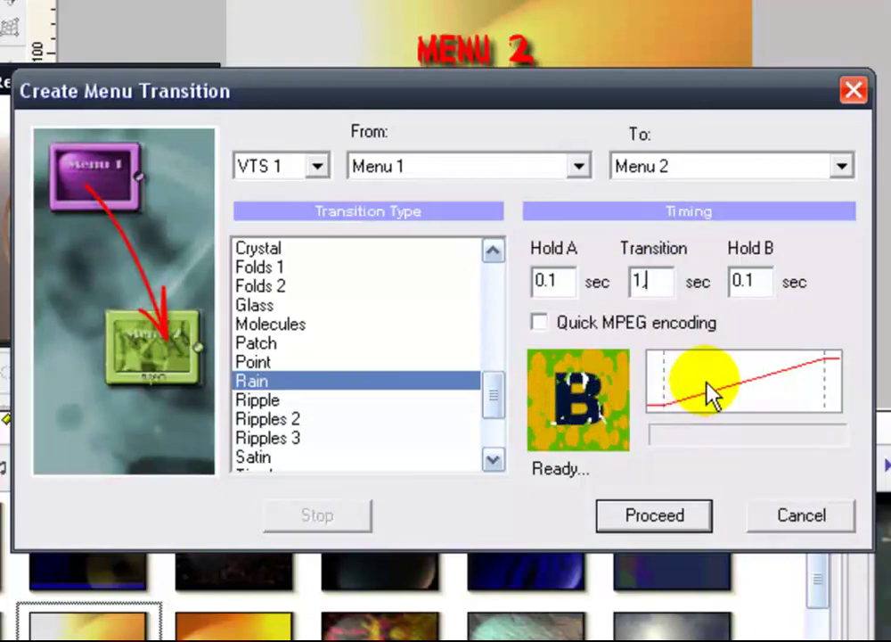
key(BackSpace)
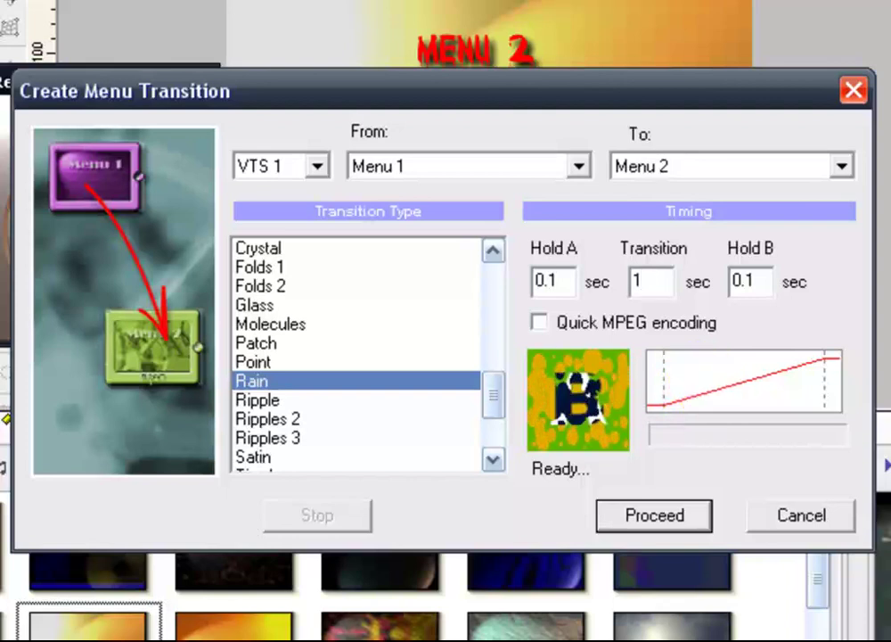
text(.5)
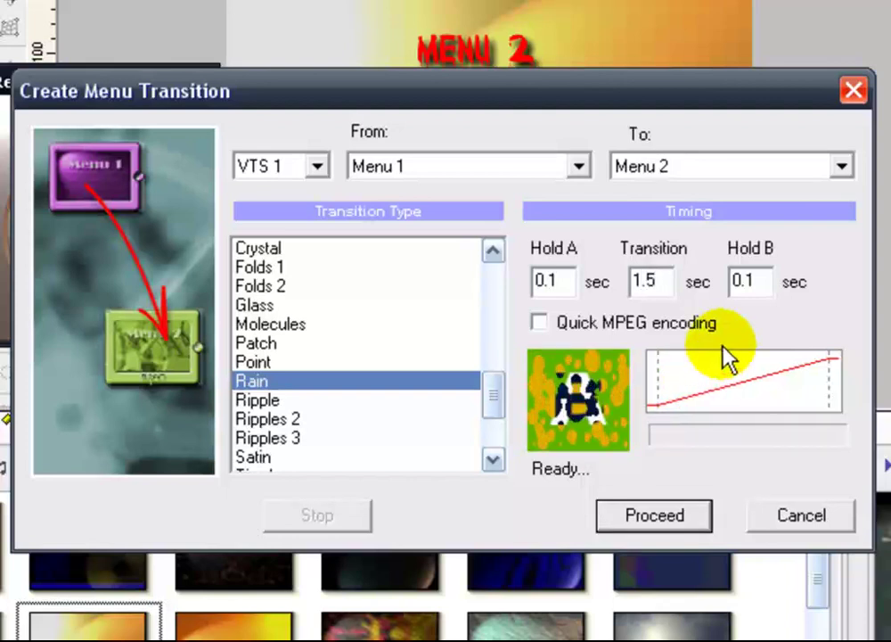
Generate the transition and save its file on the Desktop as "menu 1 p 2"
click(659, 515)
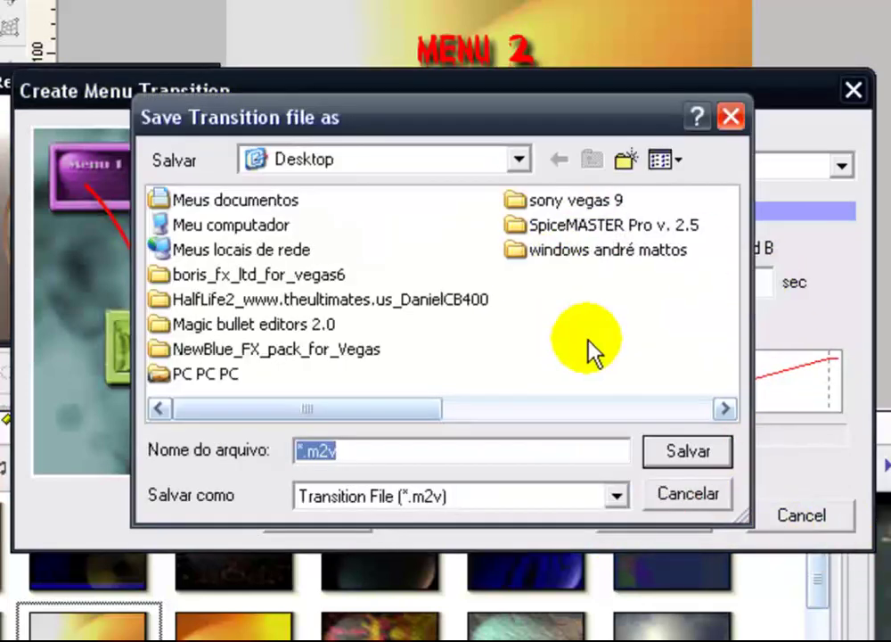
text(menu 1 p 2)
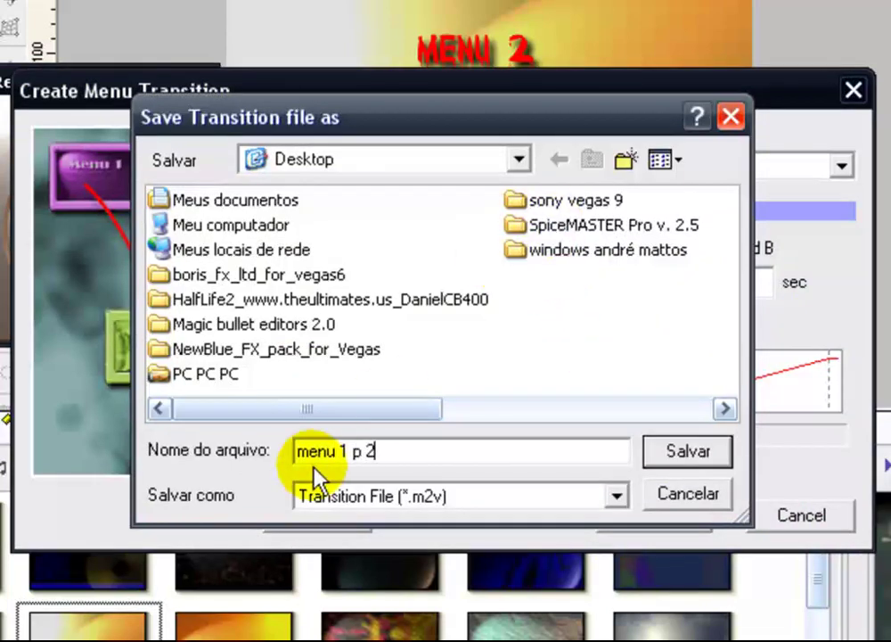
click(711, 450)
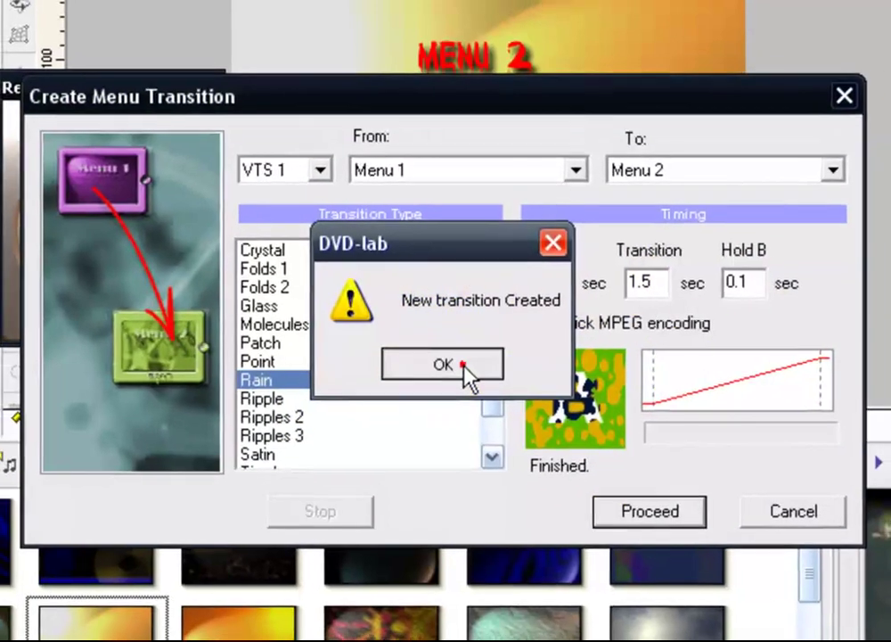
click(465, 365)
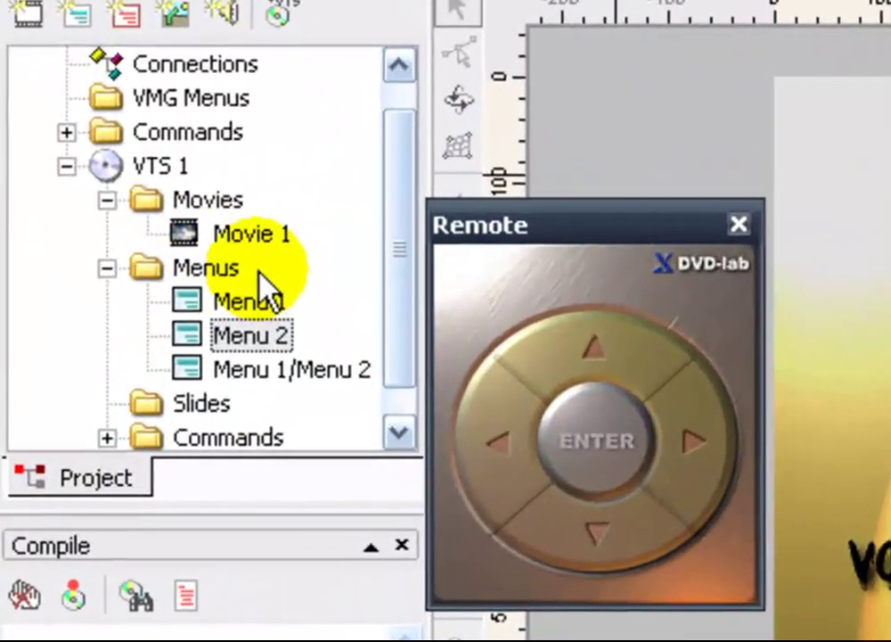
Examine the generated Menu 1/Menu 2 transition and the link of the MENU 2 button on Menu 1
double_click(269, 372)
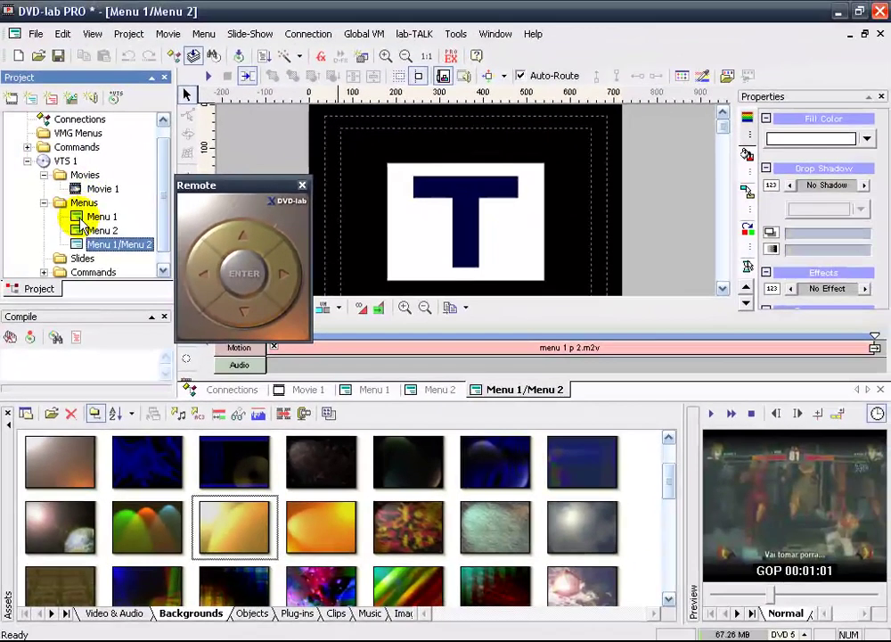
double_click(80, 218)
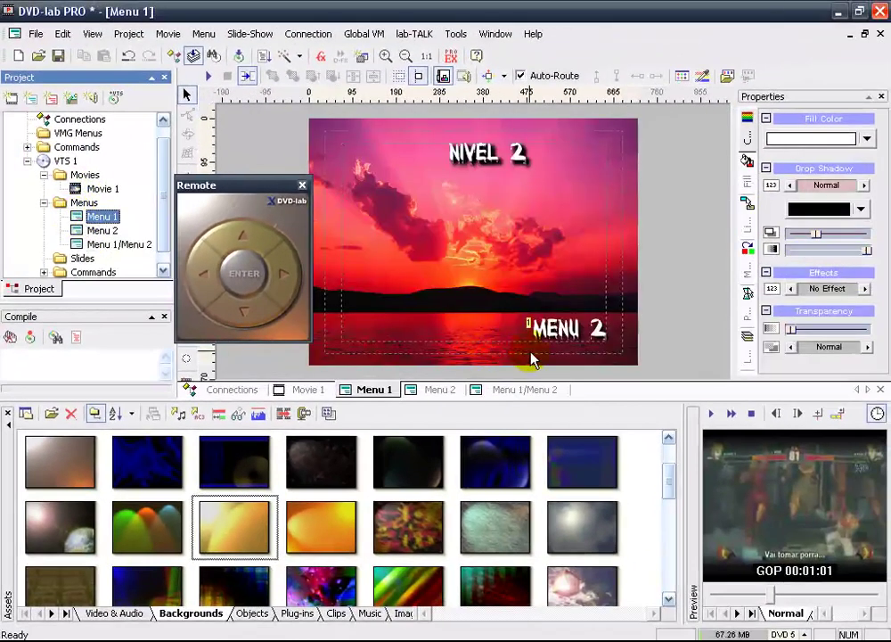
click(589, 343)
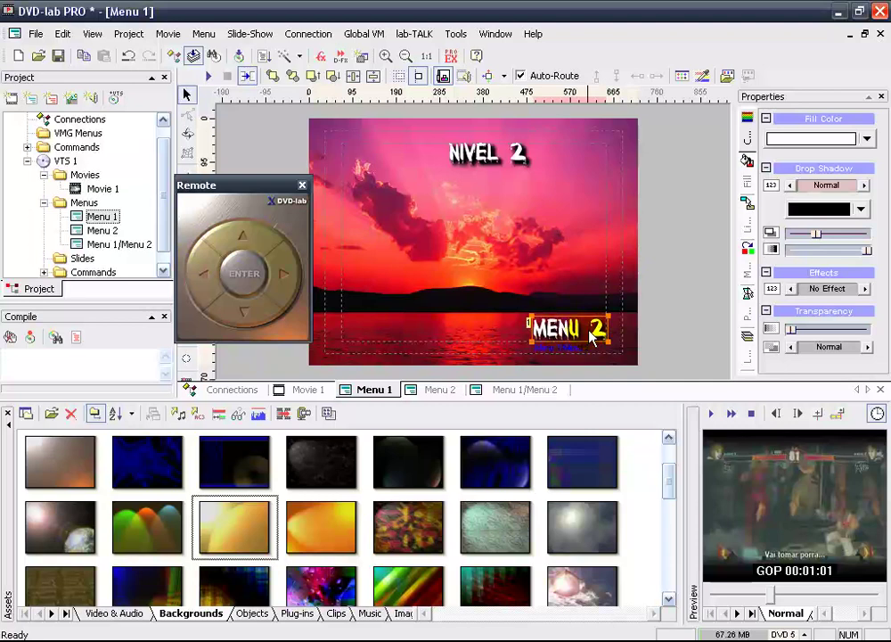
scroll(550, 358, up, 2)
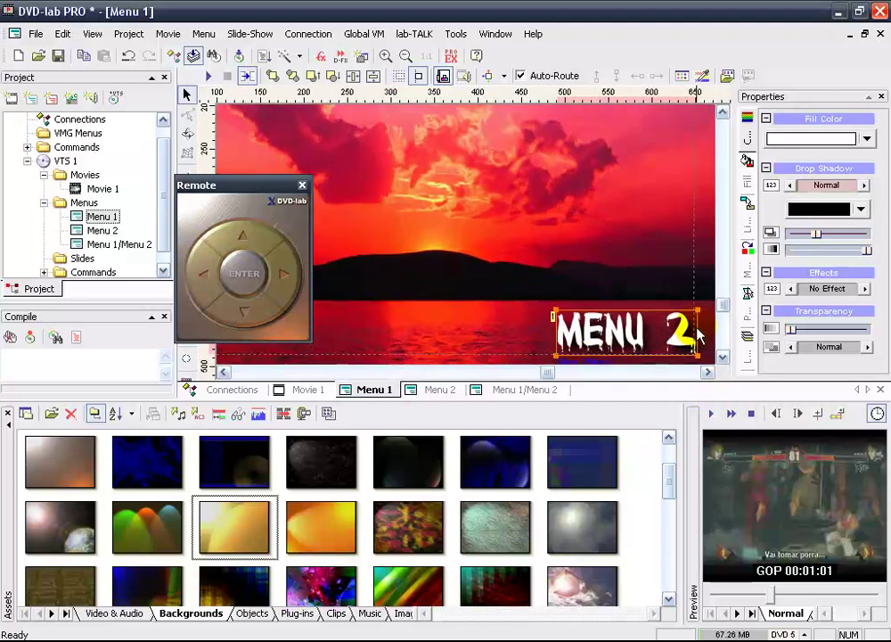
drag(721, 302, 724, 341)
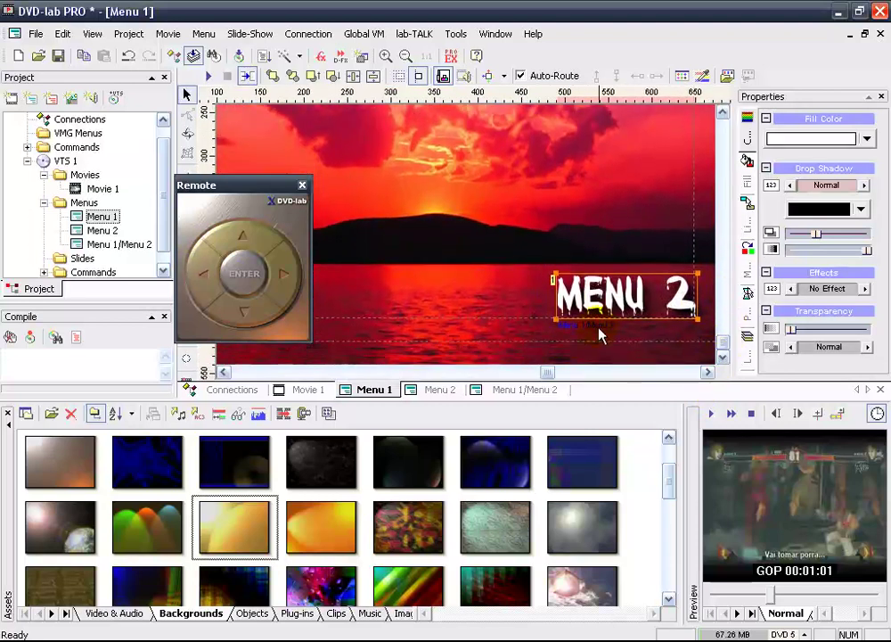
scroll(601, 332, up, 3)
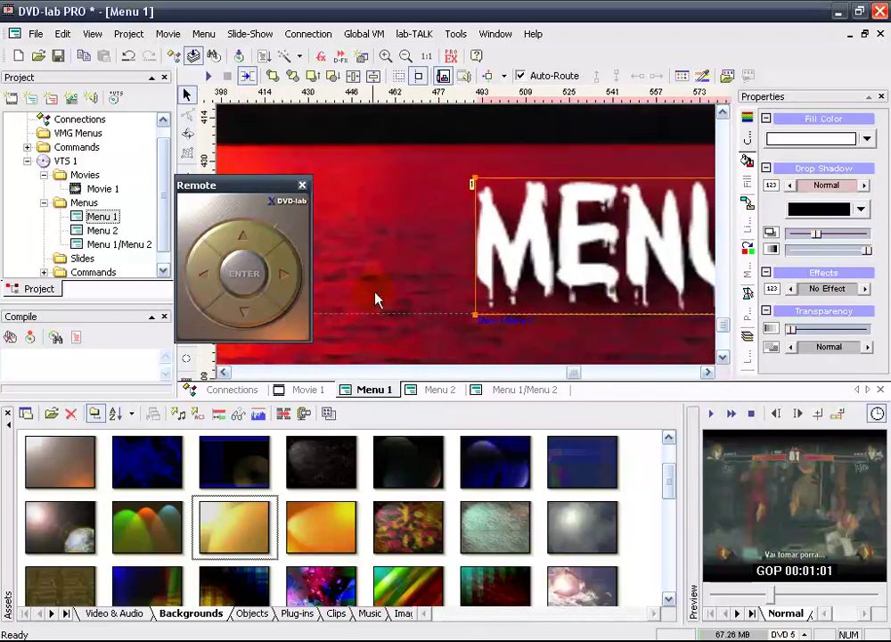
scroll(543, 326, down, 5)
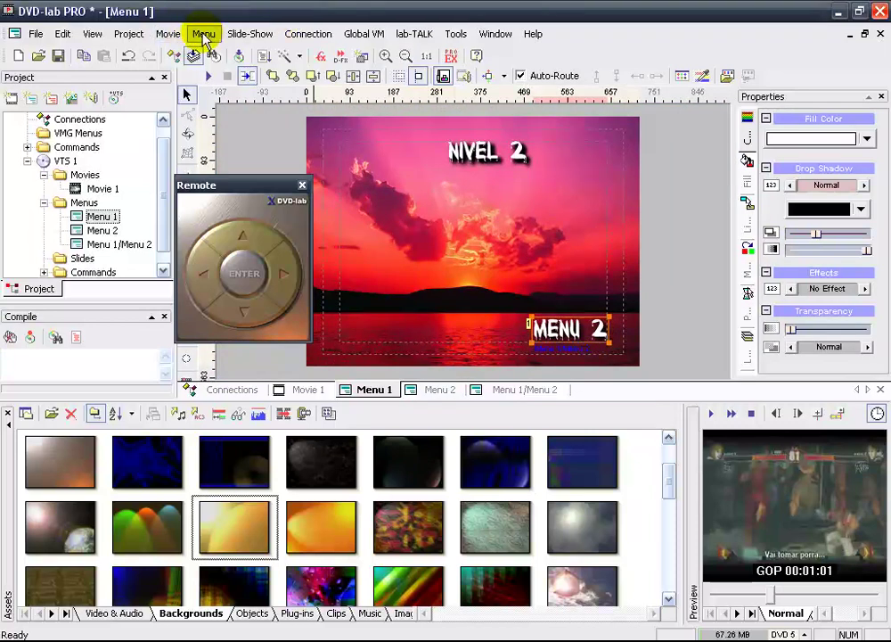
Start generating a new menu transition from Menu 2 to Menu 1
click(204, 38)
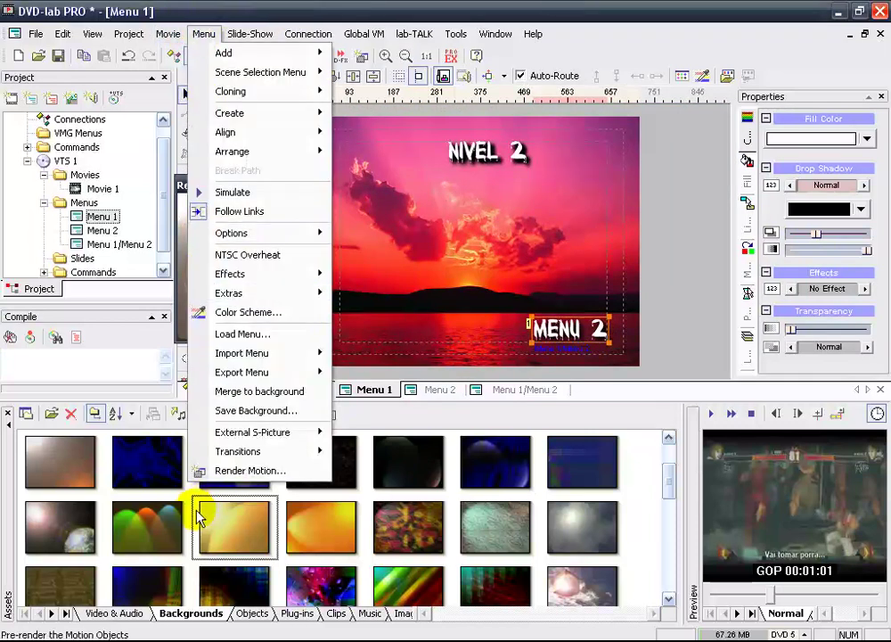
mouse_move(223, 452)
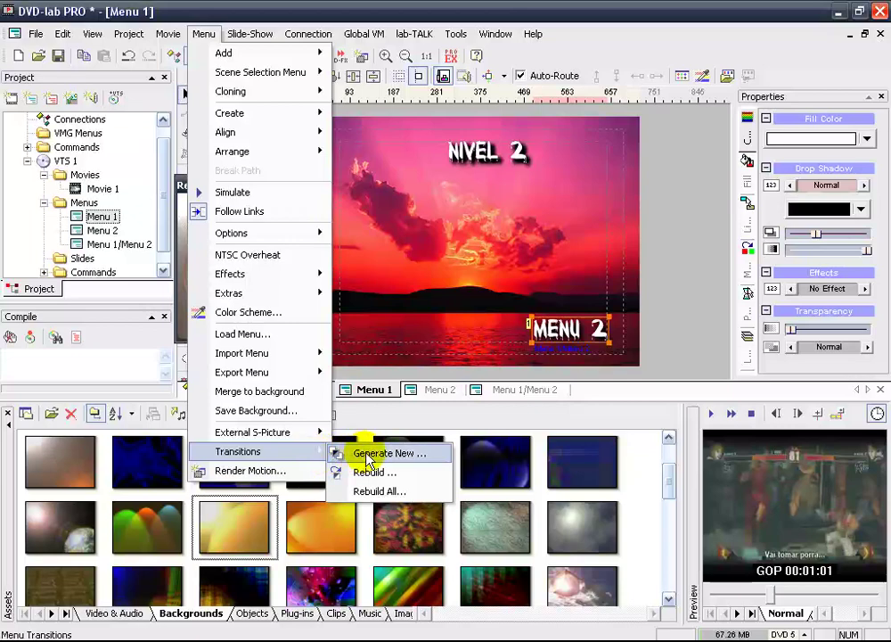
click(416, 456)
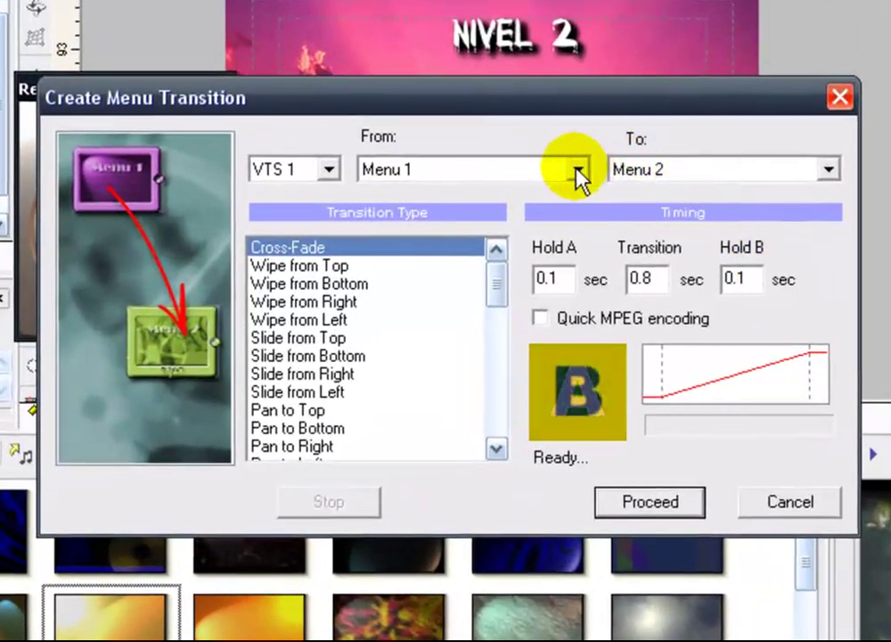
click(578, 169)
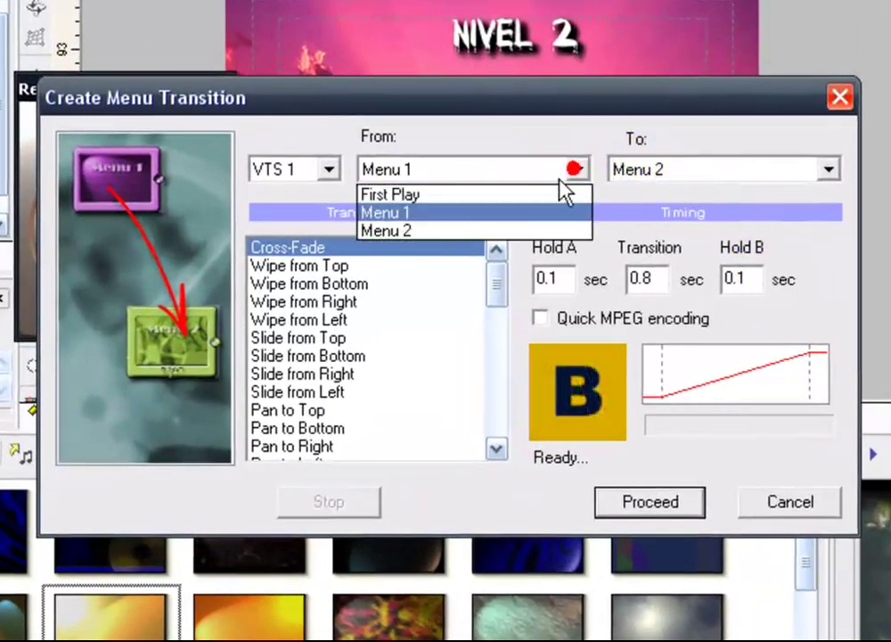
click(517, 232)
click(655, 171)
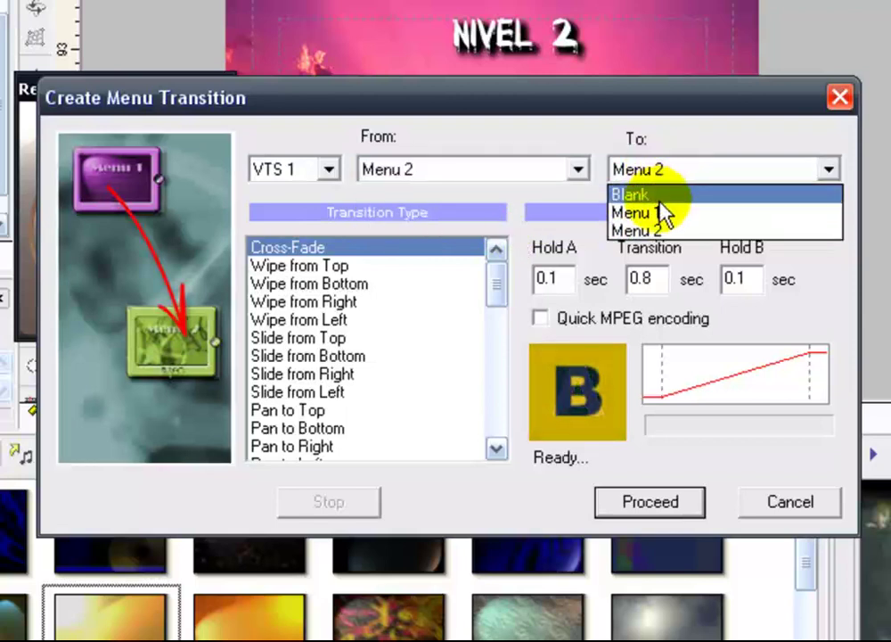
click(660, 205)
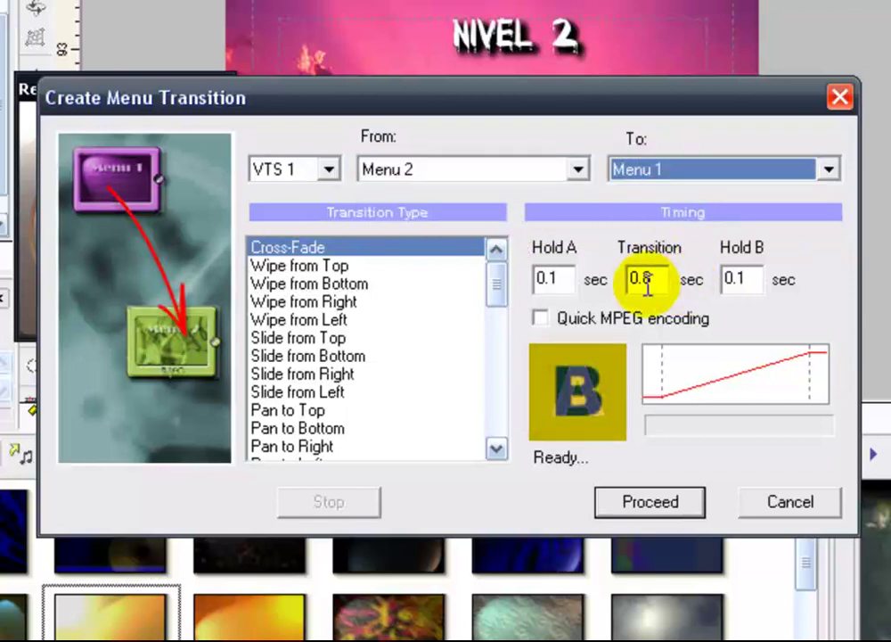
Choose Pan to Right as the transition type for the Menu 2 to Menu 1 transition
click(339, 337)
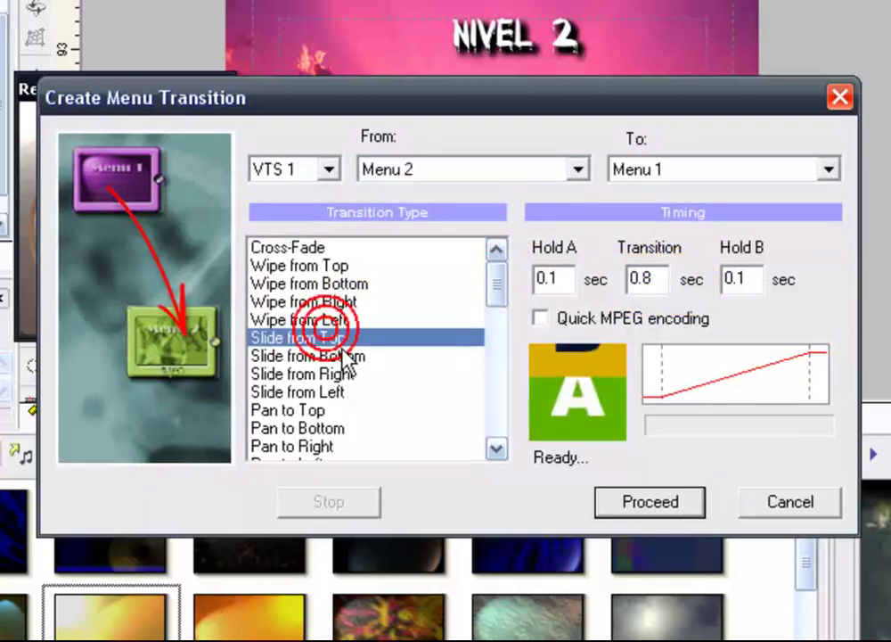
scroll(347, 356, down, 2)
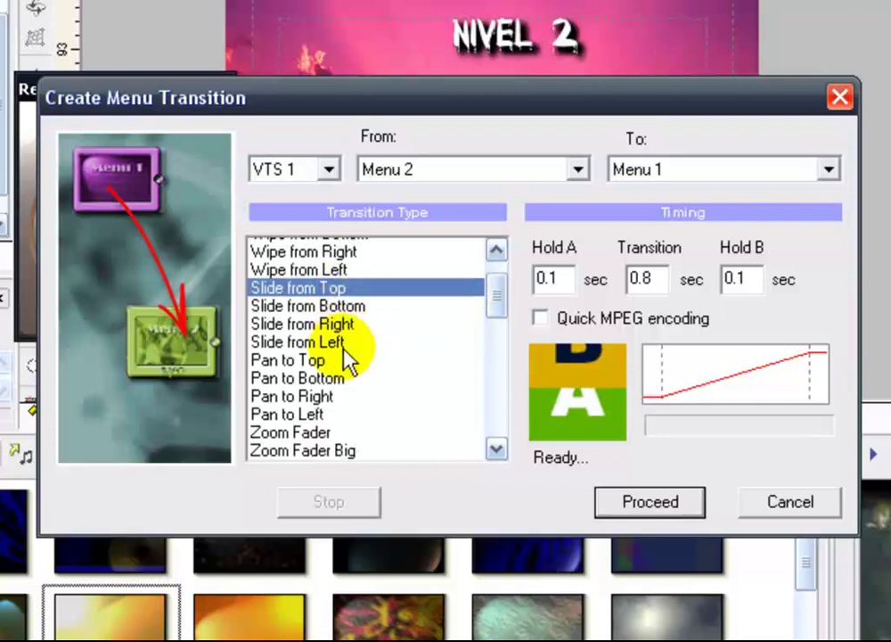
click(309, 338)
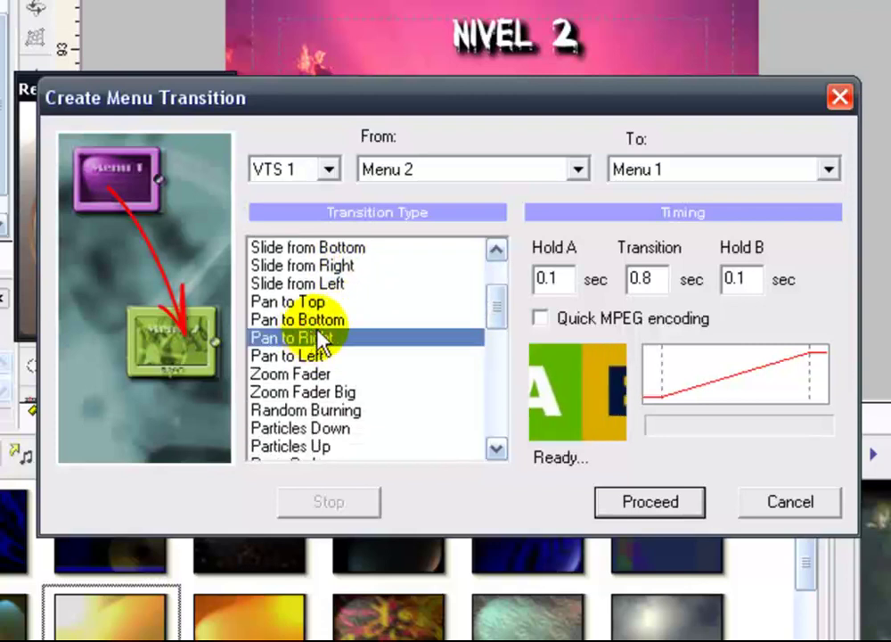
Generate the transition and save its file on the Desktop as "menu 2 p 1"
click(645, 504)
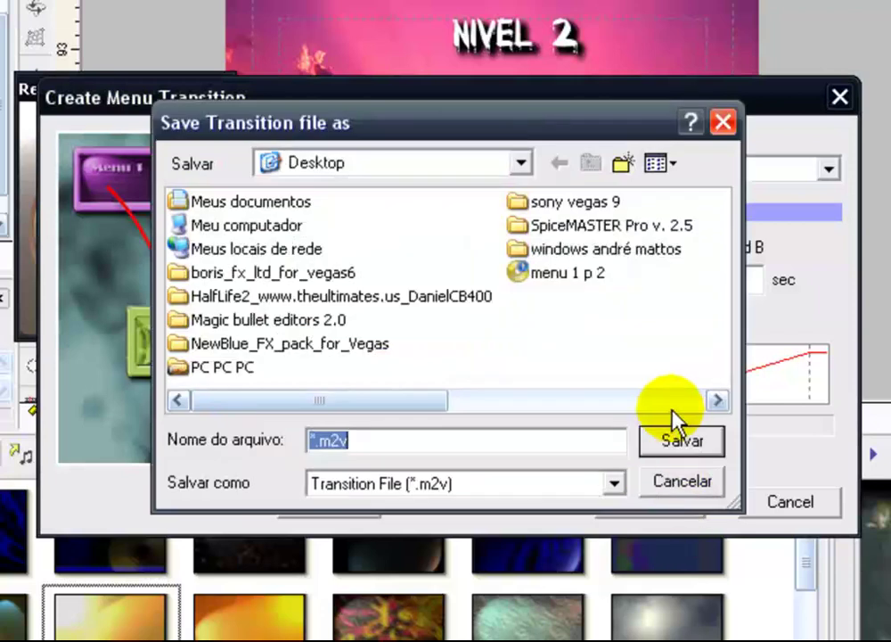
text(menu)
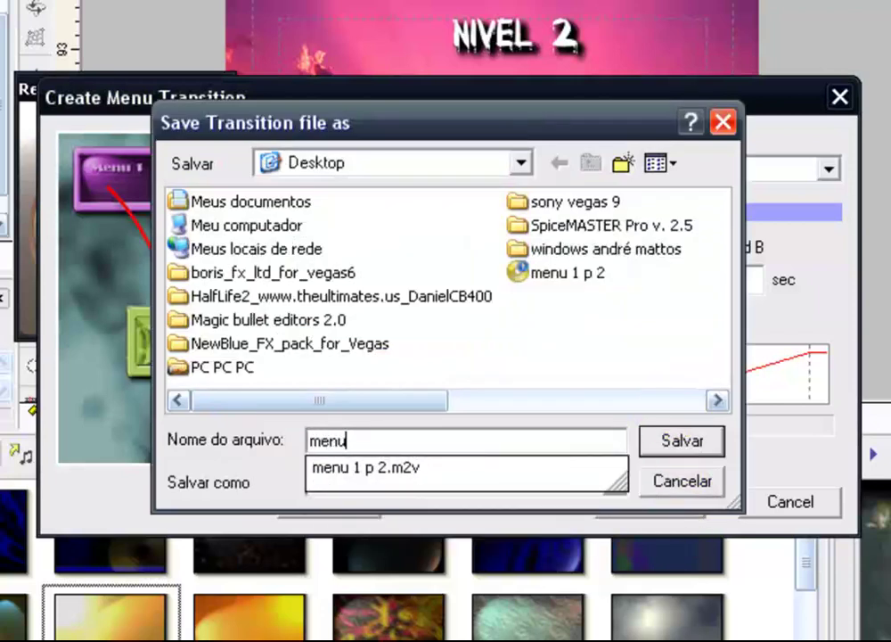
text( 2 p)
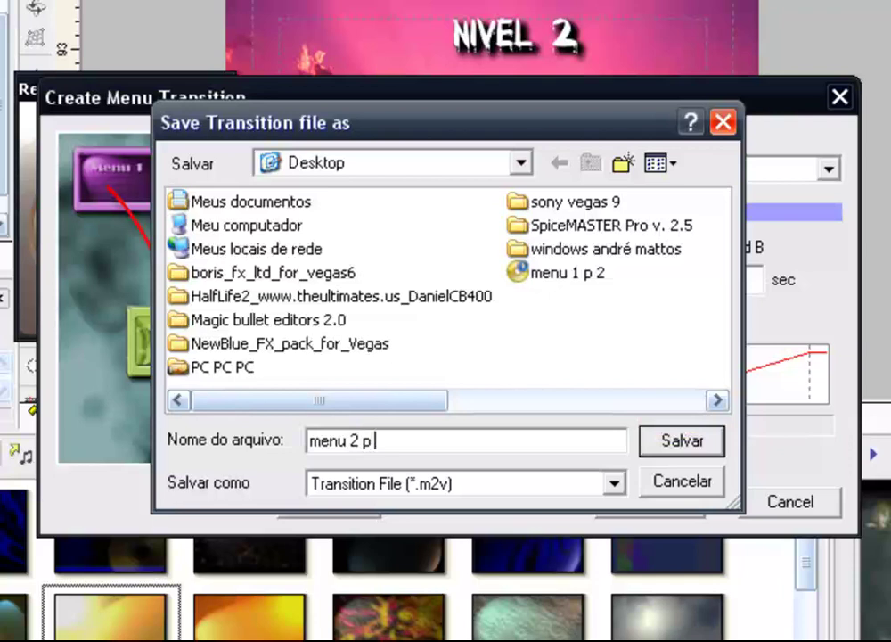
click(710, 442)
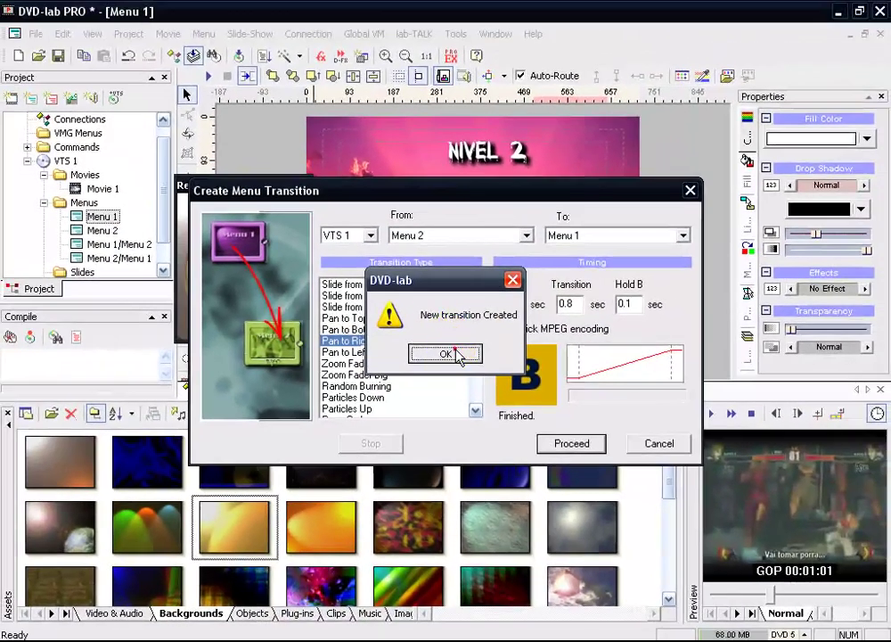
click(457, 354)
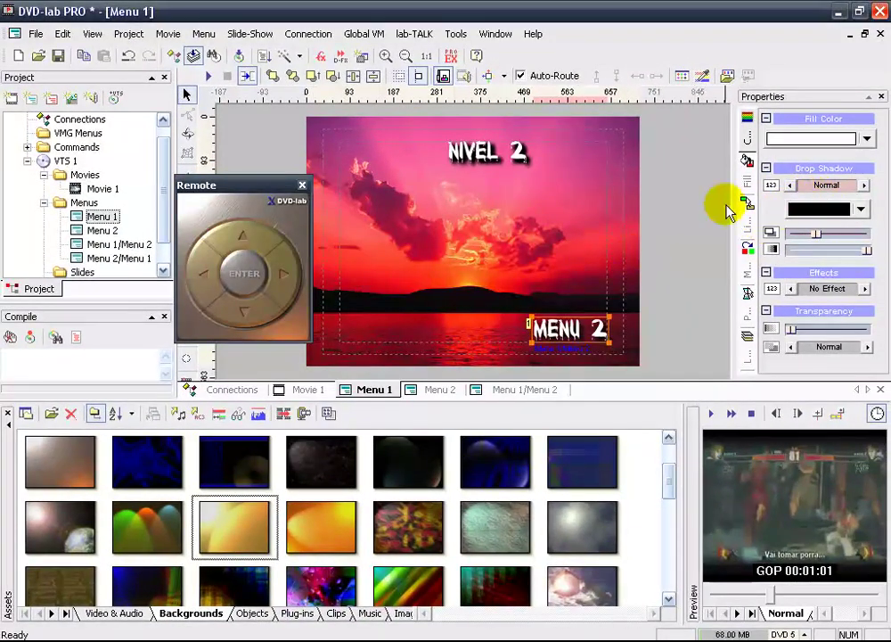
Test the VOLTAR button of Menu 2 in simulation, then stop the simulation
double_click(100, 230)
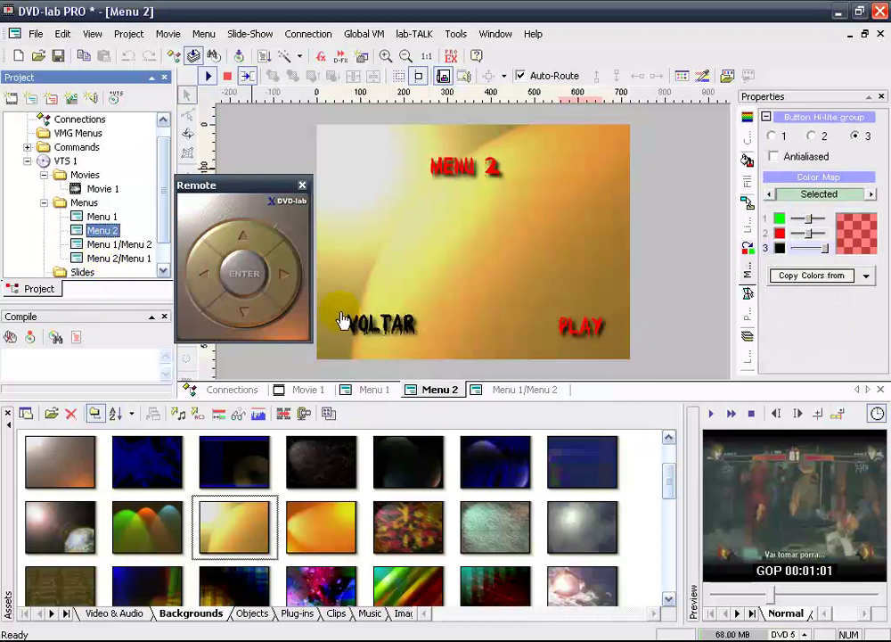
double_click(387, 334)
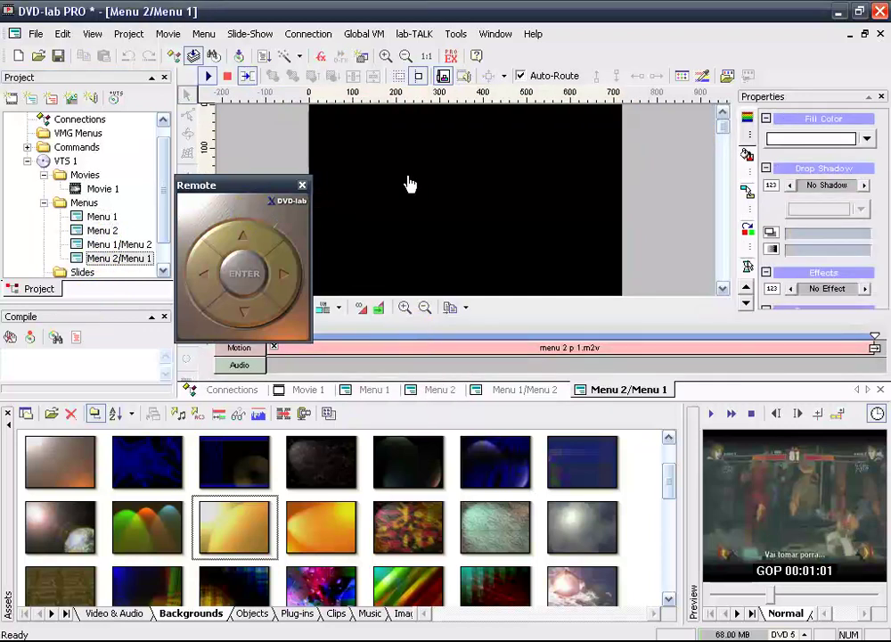
click(227, 75)
Return to Menu 2 outside simulation and examine the link of the VOLTAR button
double_click(96, 229)
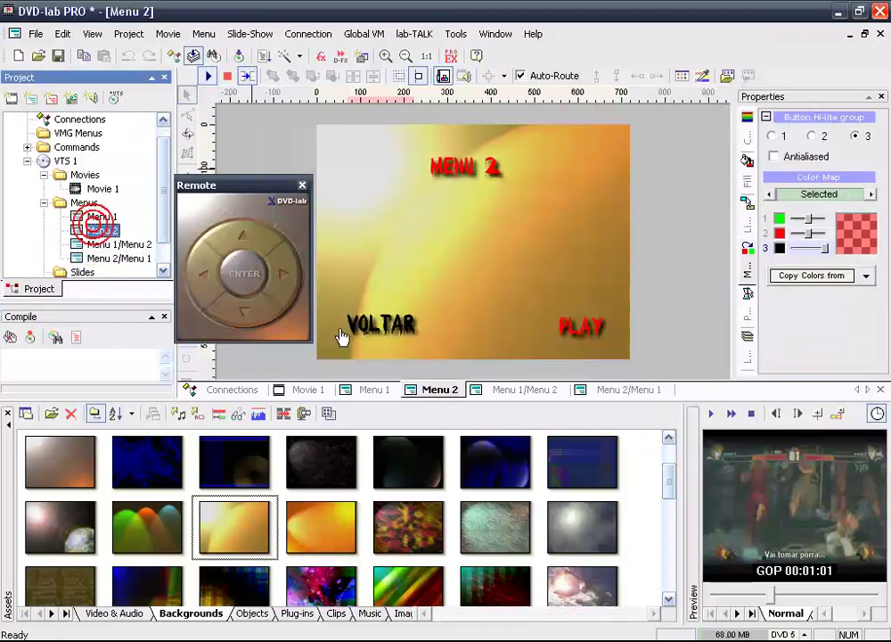
click(226, 78)
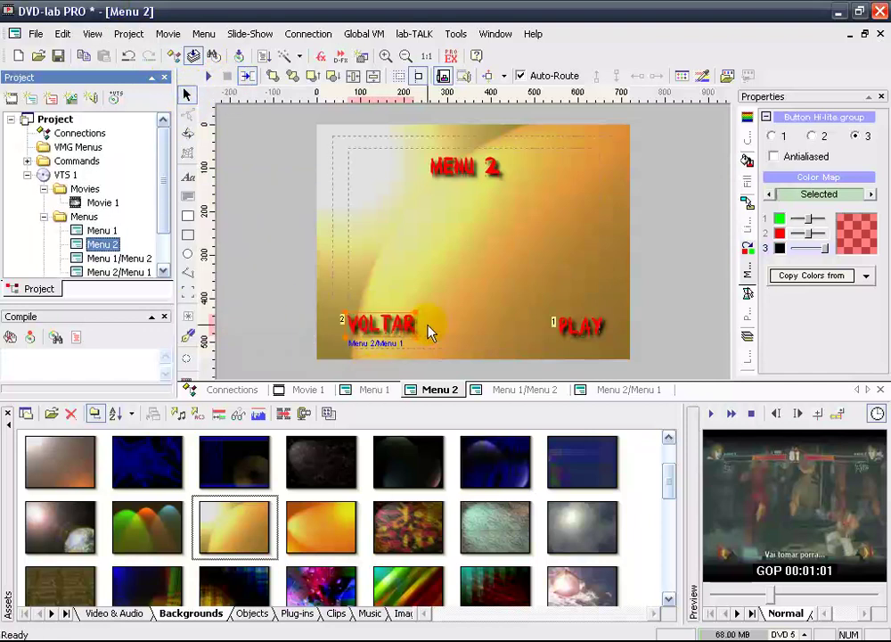
click(400, 339)
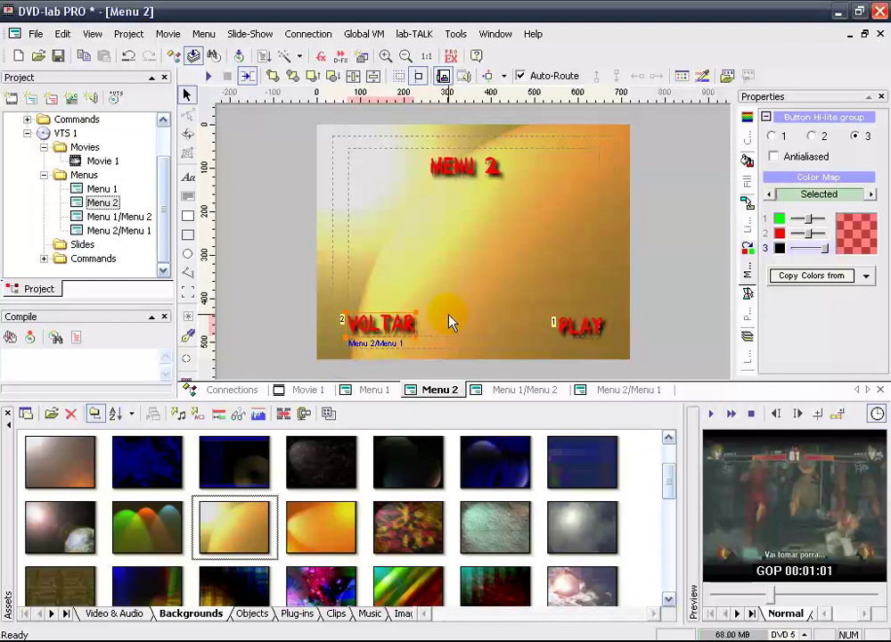
click(296, 253)
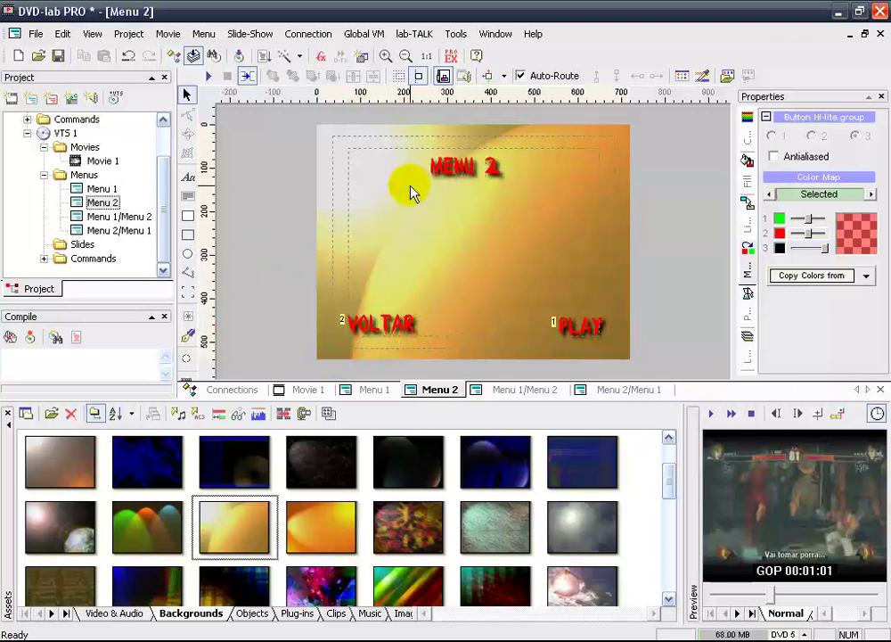
Reopen Menu 1 and start the DVD compile setup with D:\Projeto DVD\Testes as the output folder
double_click(102, 189)
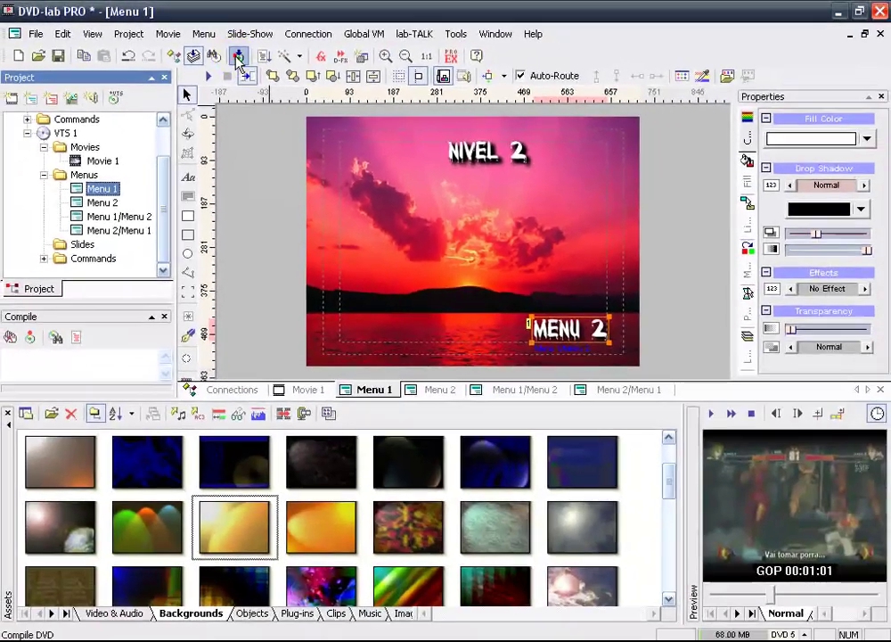
click(282, 86)
drag(256, 72, 295, 83)
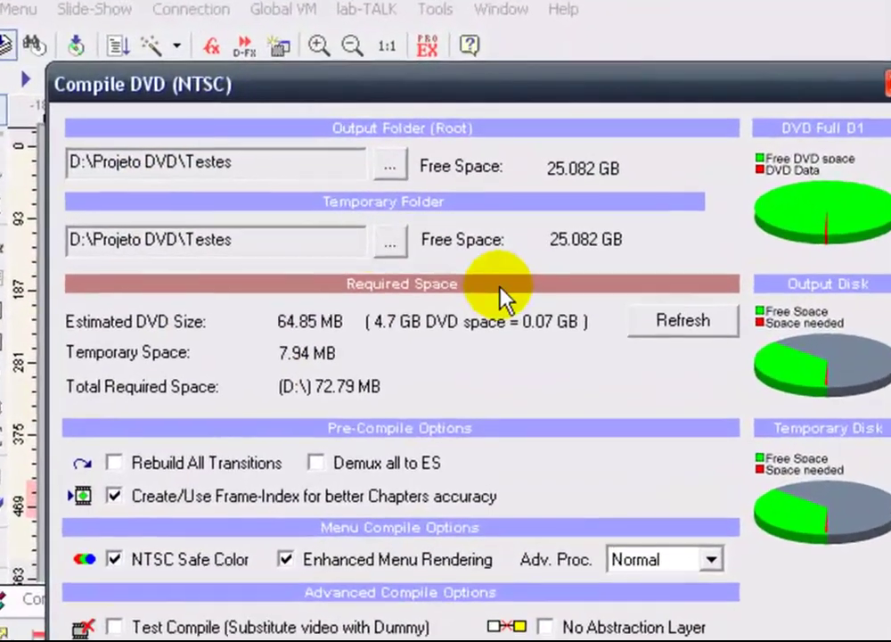
click(389, 166)
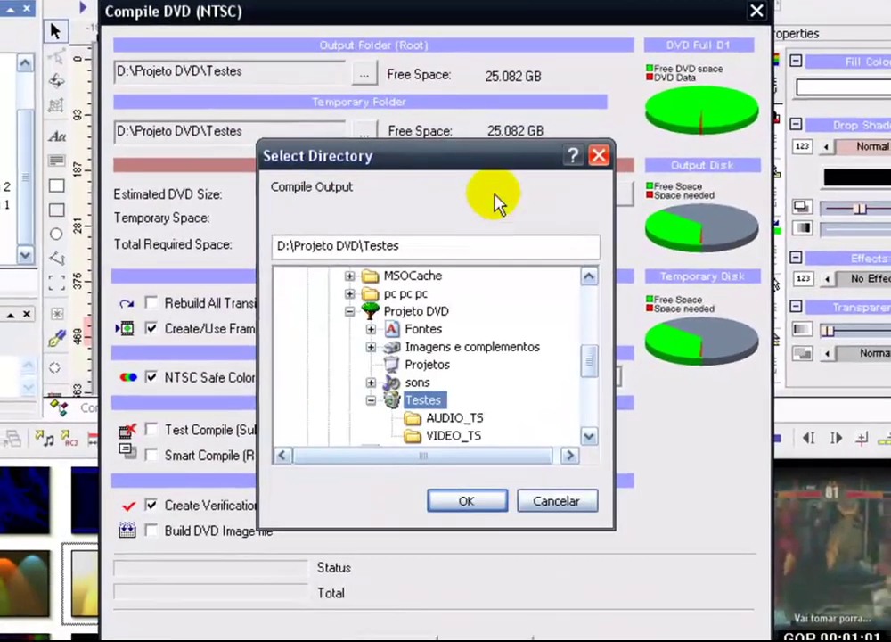
click(465, 499)
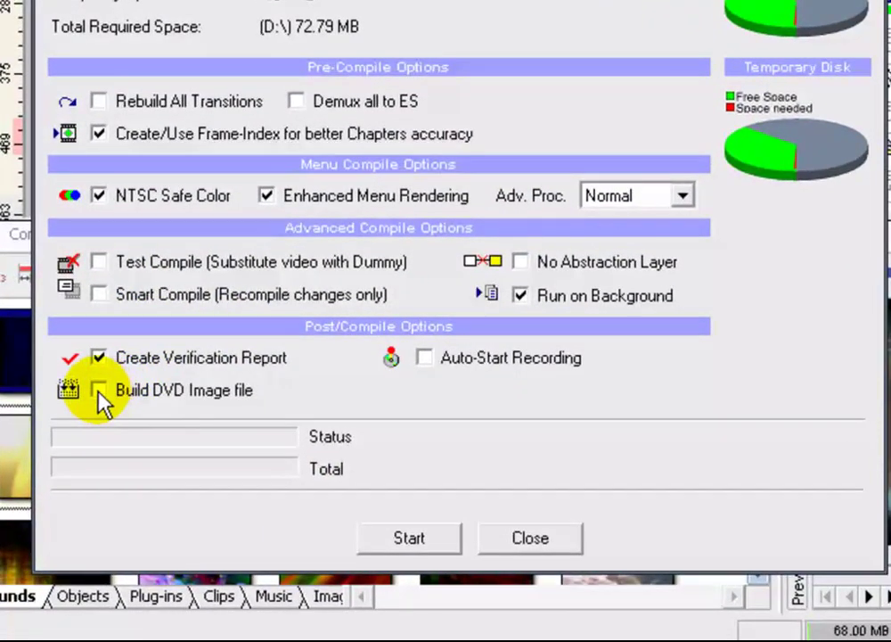
Enable building a DVD image file and set its file to "nivel 2.img" on the Desktop
click(100, 391)
click(773, 406)
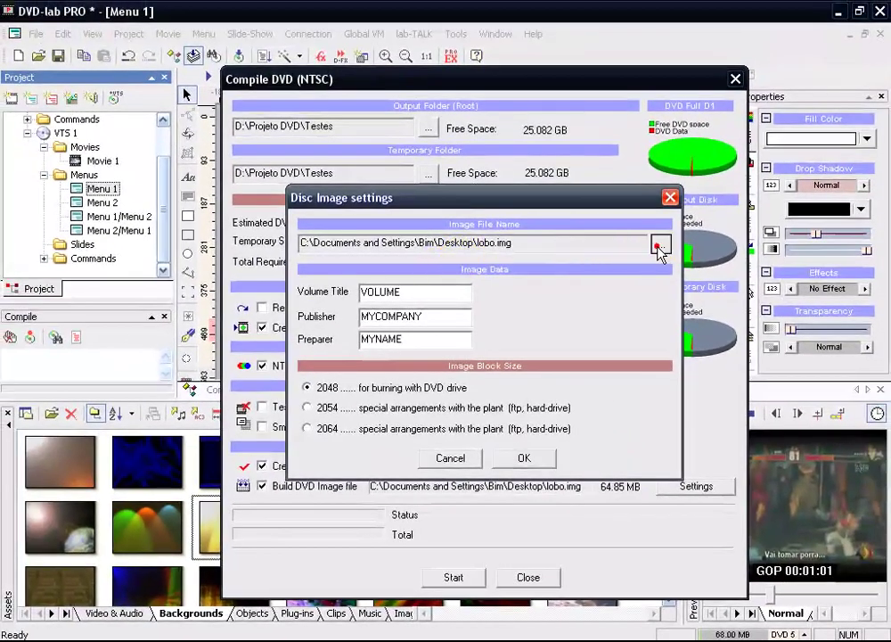
click(658, 245)
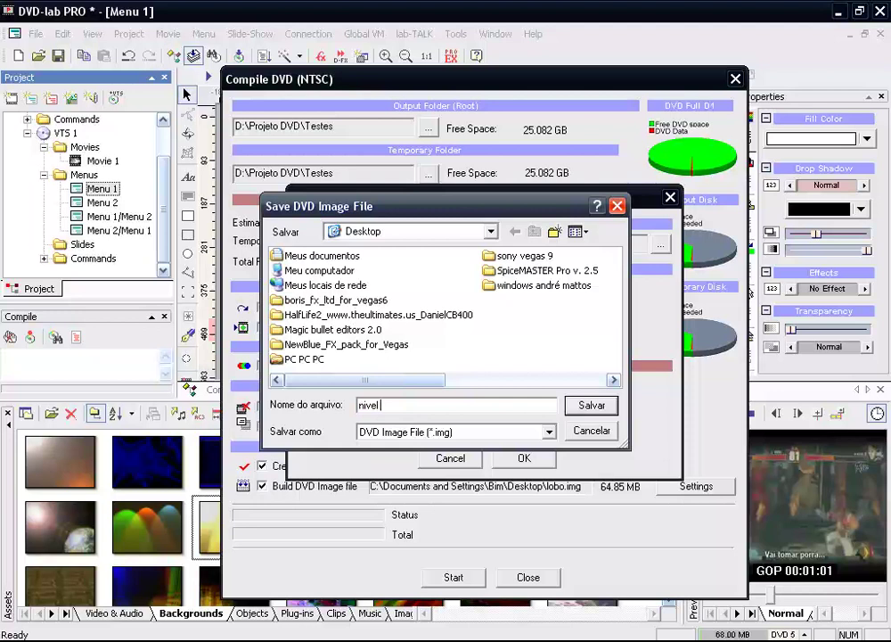
click(549, 431)
click(550, 433)
click(592, 406)
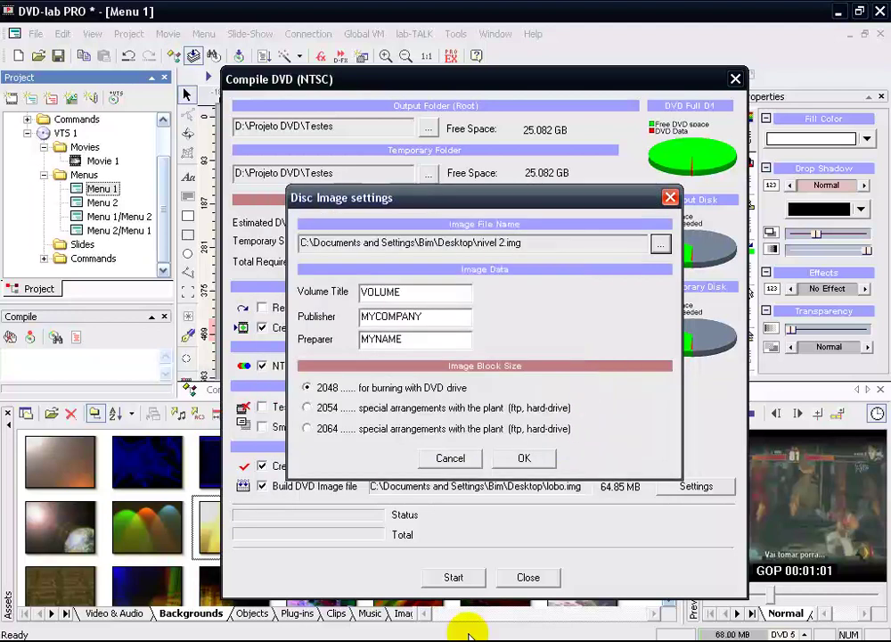
click(526, 458)
Start compiling the DVD and widen the project and compile log area to follow the progress
click(448, 581)
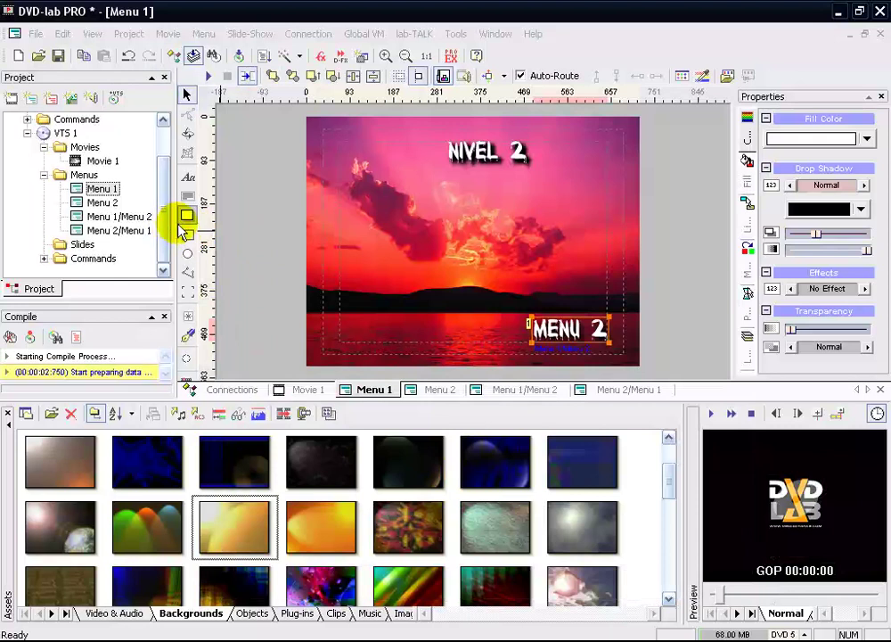
drag(177, 221, 258, 223)
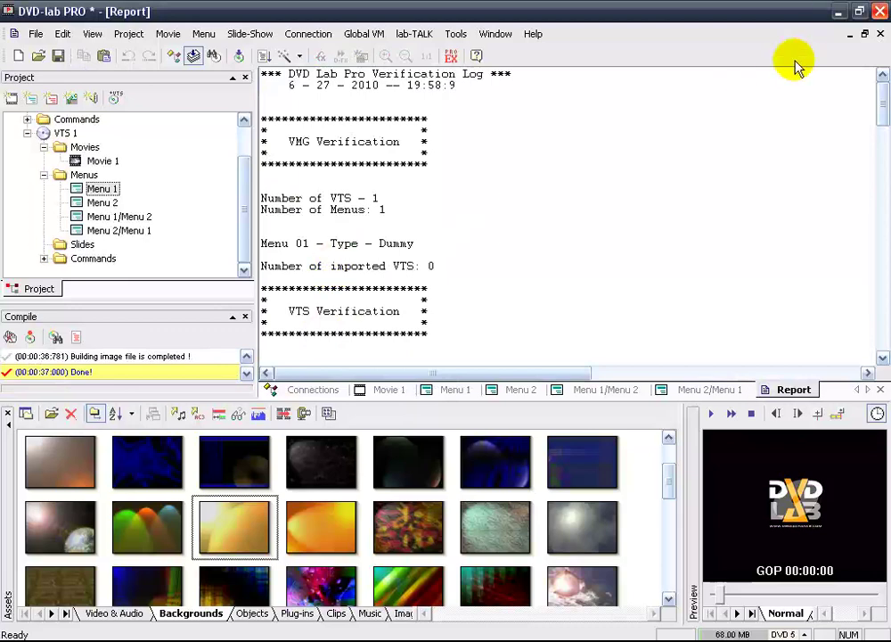
Minimize the open windows to reach the desktop and open PowerISO, continuing without registration
click(839, 12)
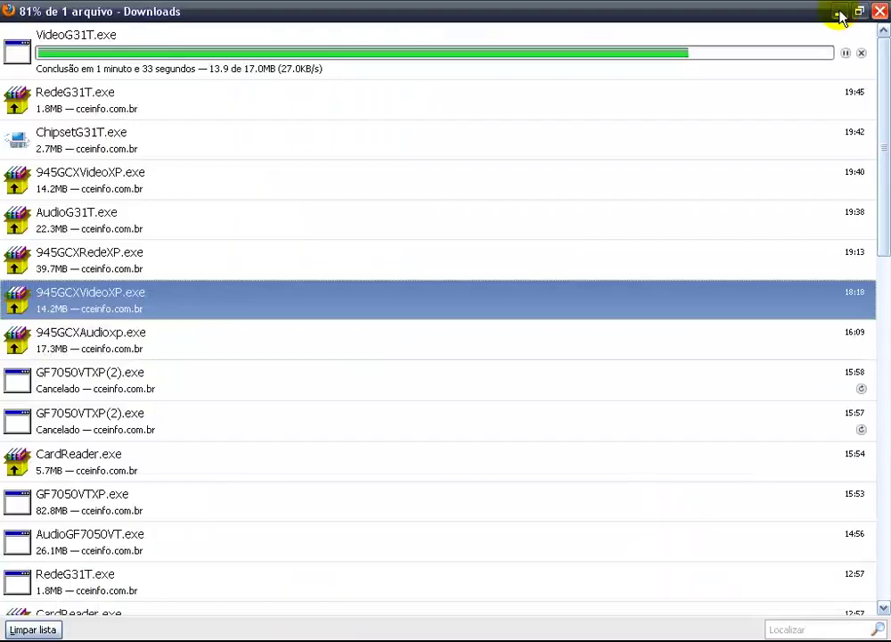
click(838, 11)
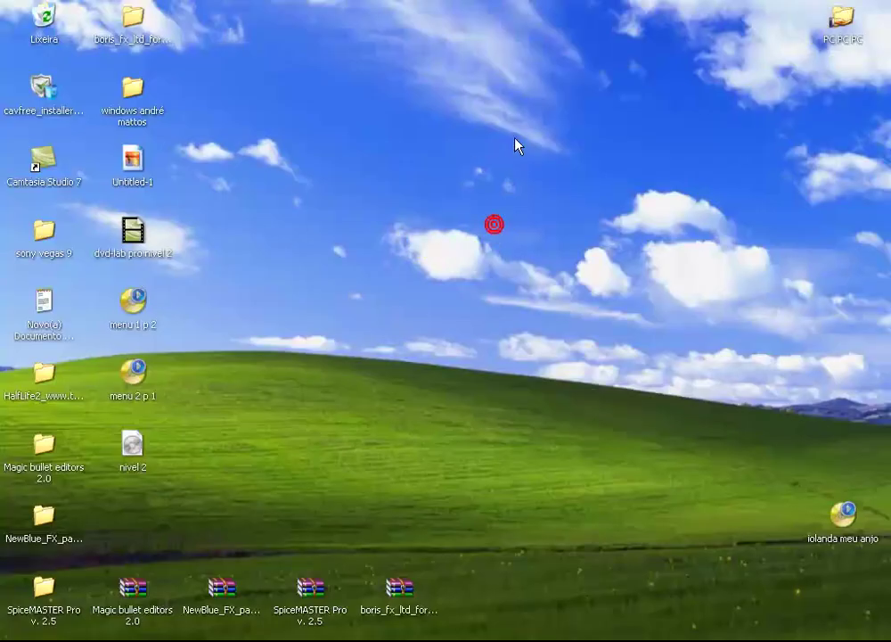
right_click(131, 457)
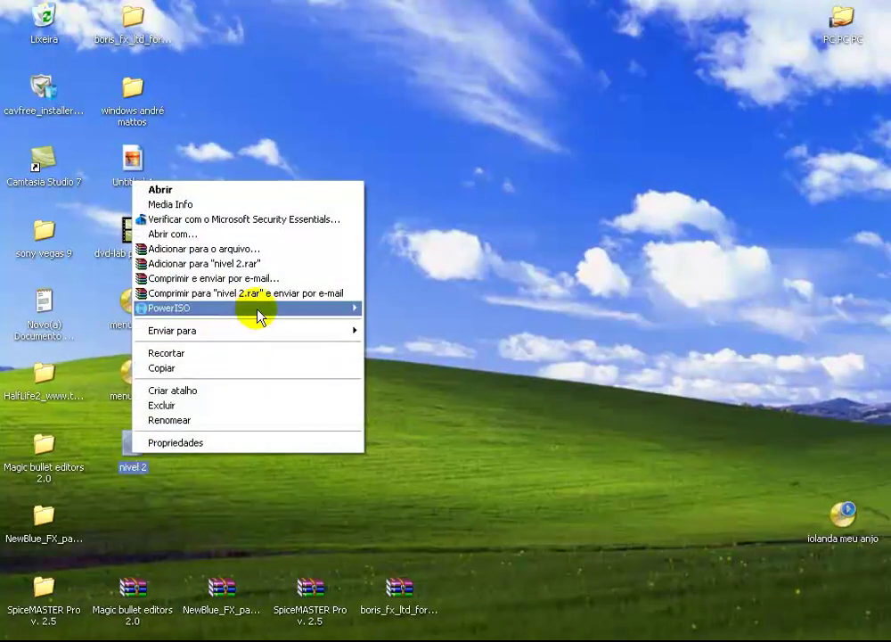
click(575, 463)
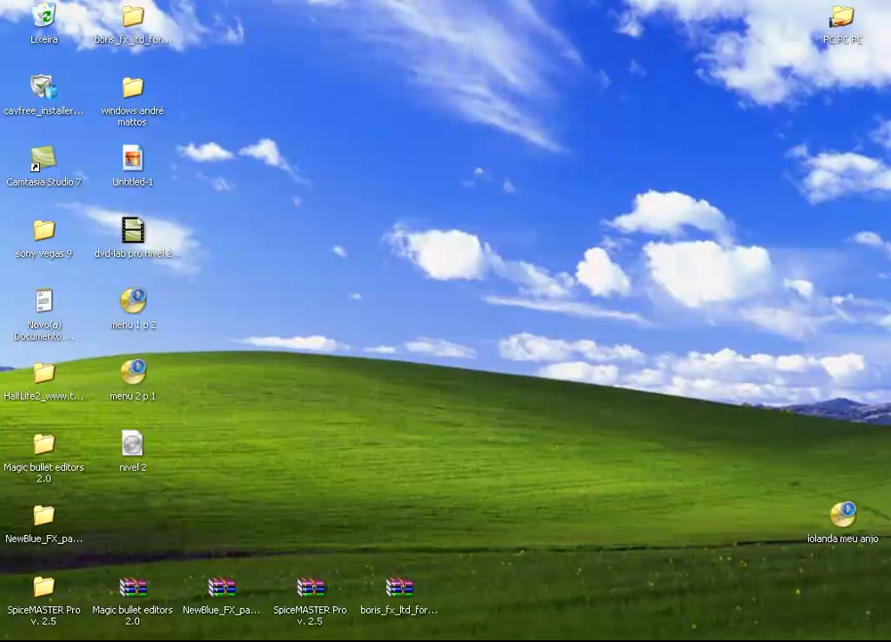
right_click(845, 635)
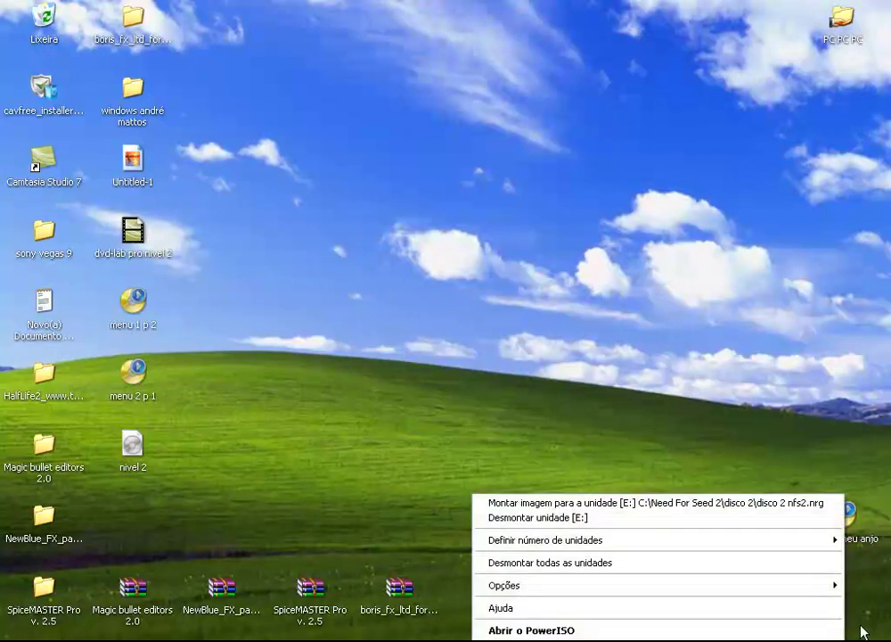
click(649, 626)
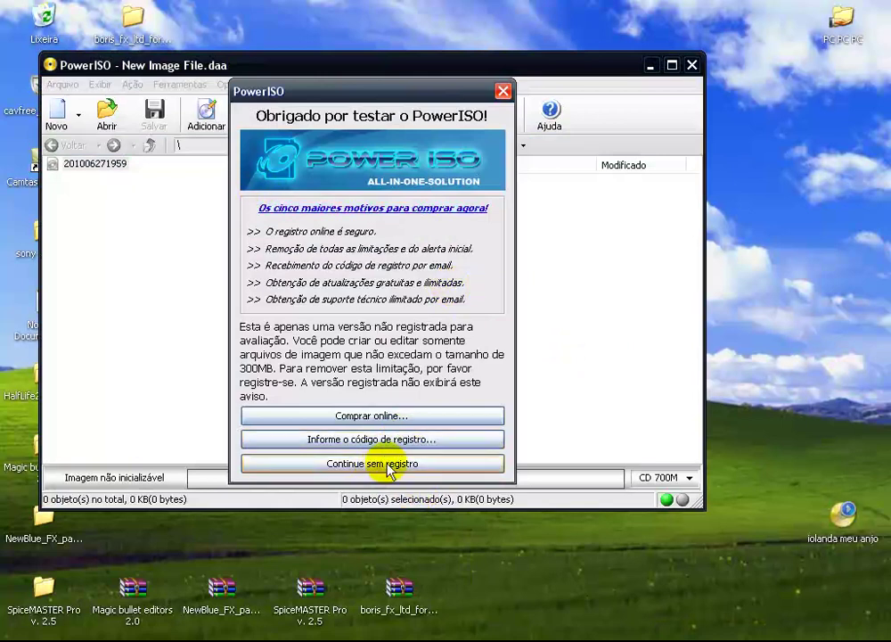
click(383, 463)
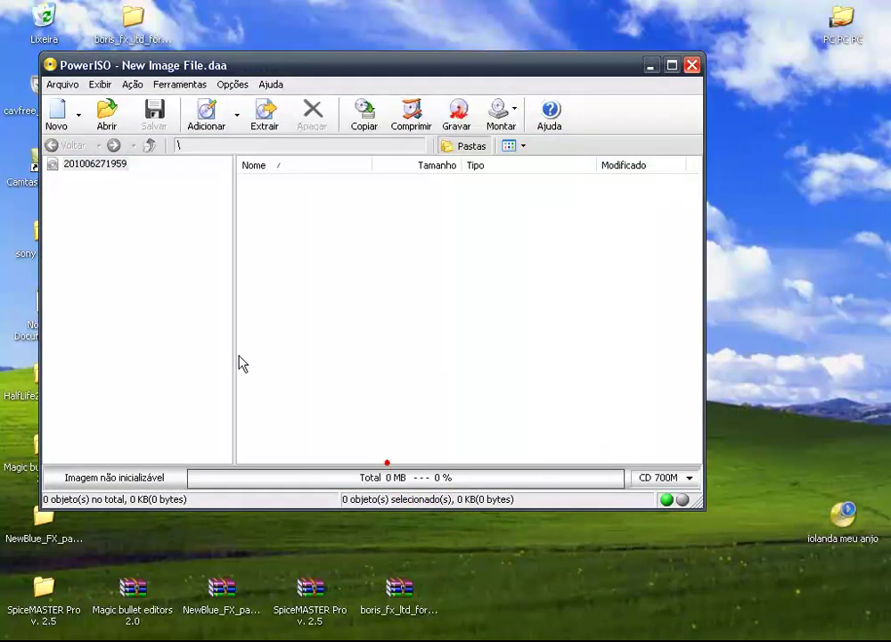
Open the "nivel 2" image file from the Desktop in PowerISO
click(109, 116)
click(147, 316)
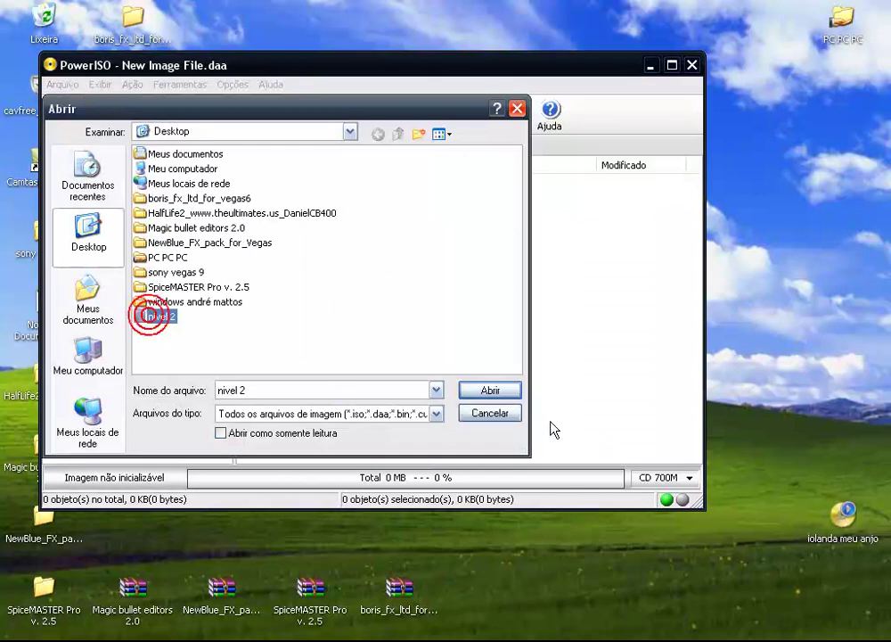
click(491, 389)
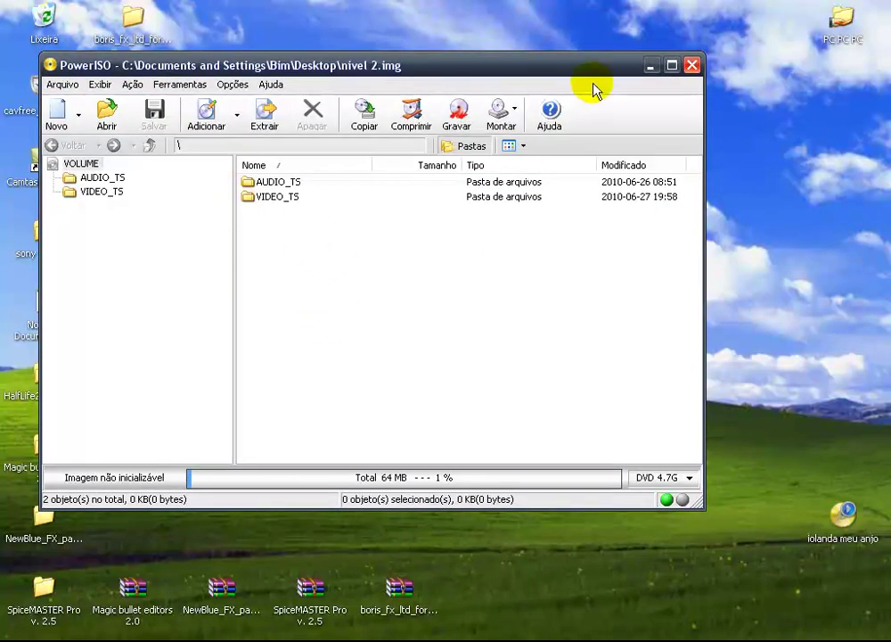
Mount the Desktop image "nivel 2" to drive E: and close PowerISO and the drive's folder window
click(513, 114)
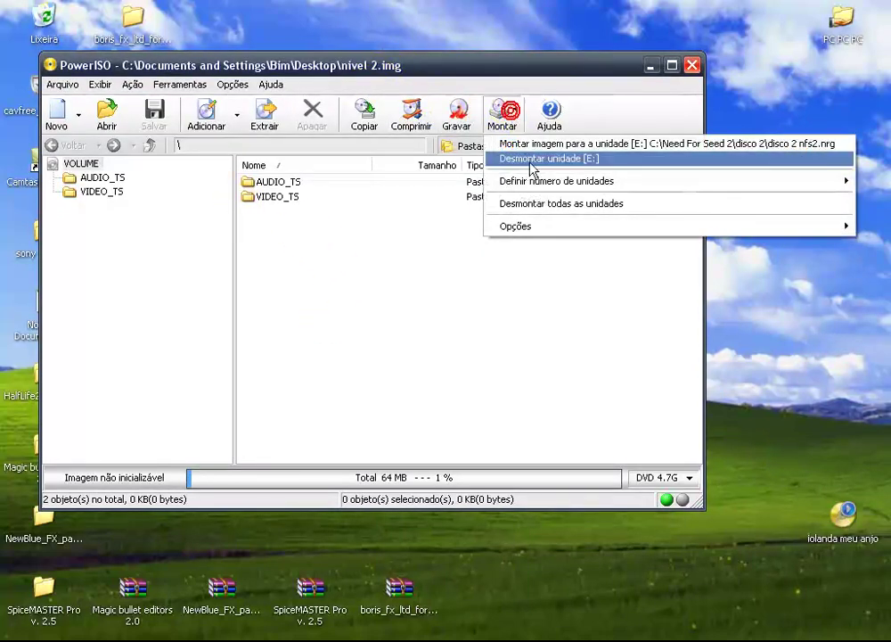
click(533, 144)
click(268, 327)
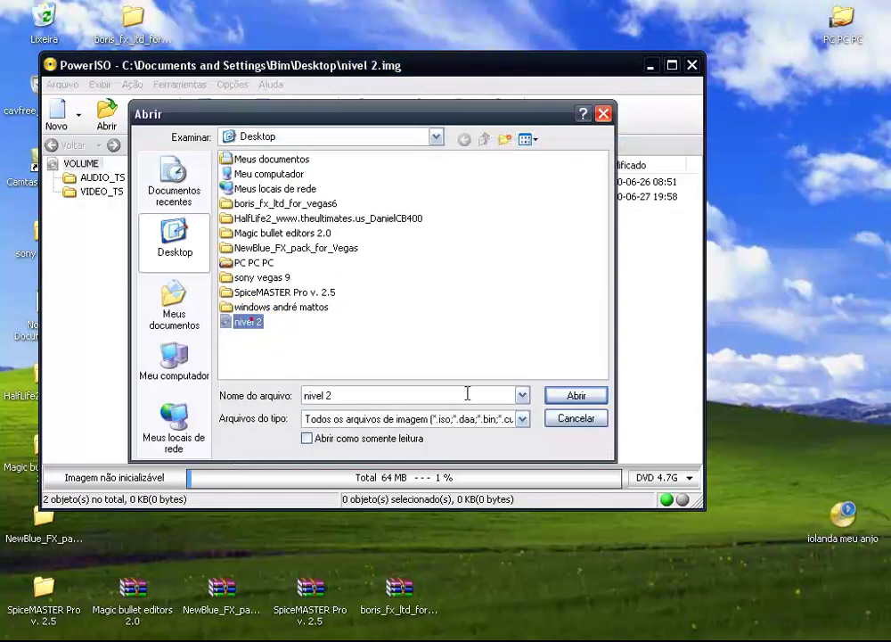
click(573, 397)
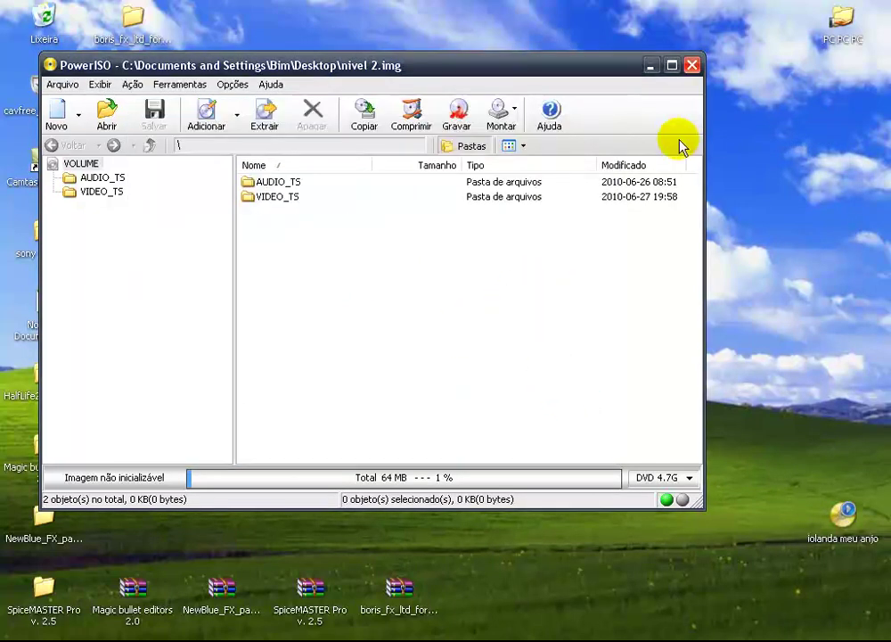
click(692, 67)
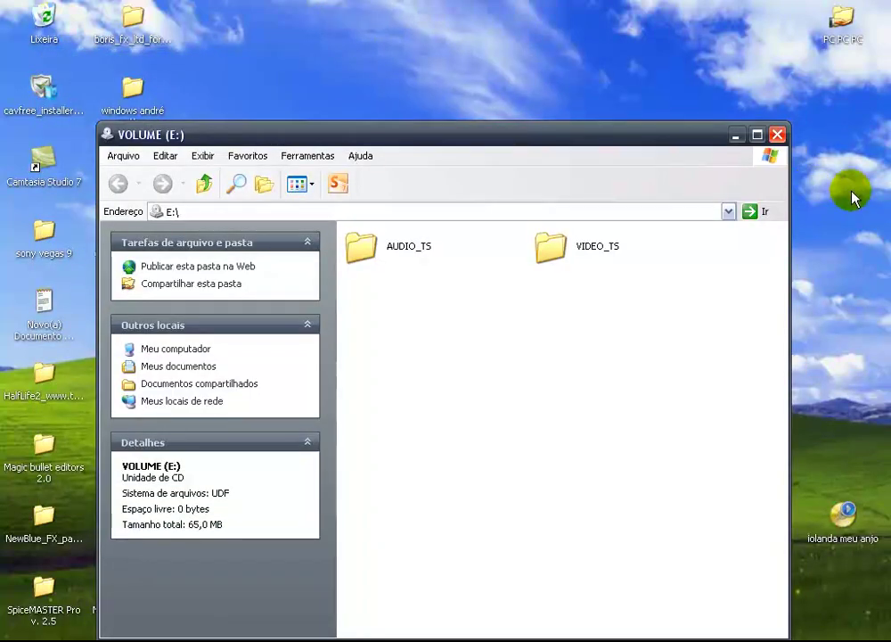
click(778, 135)
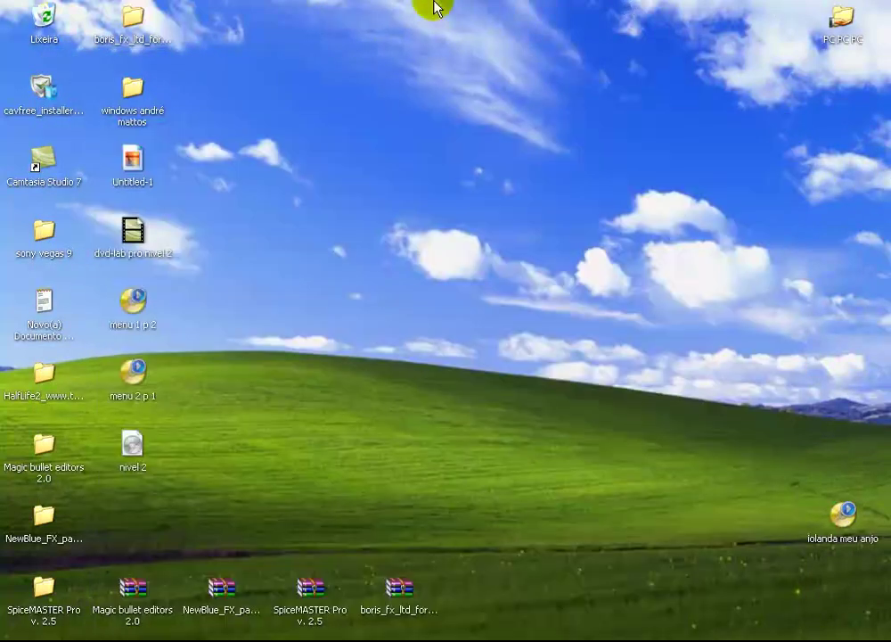
Play the disc VOLUME (E:) in Media Player Classic to check the DVD menus, and close the player
mouse_move(434, 7)
click(368, 59)
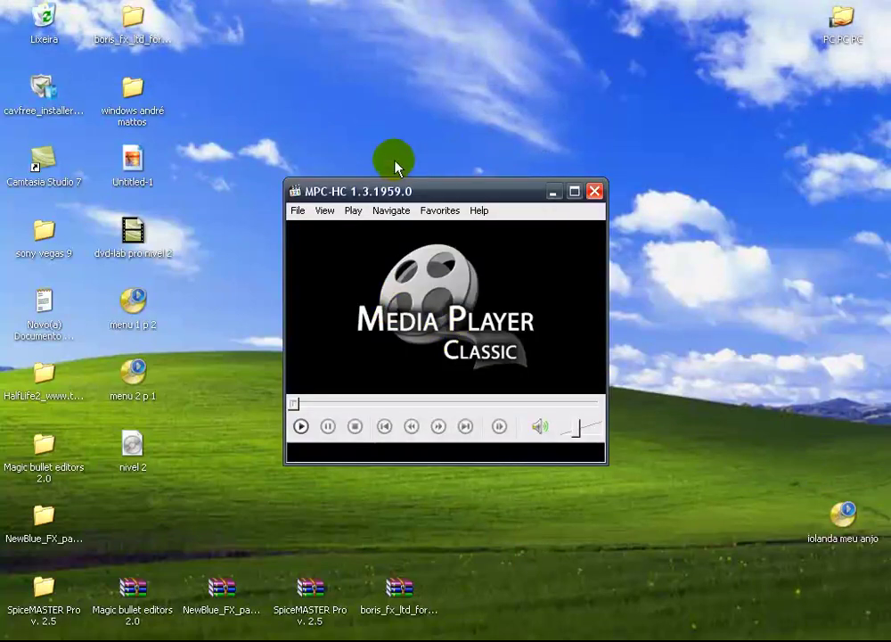
click(296, 211)
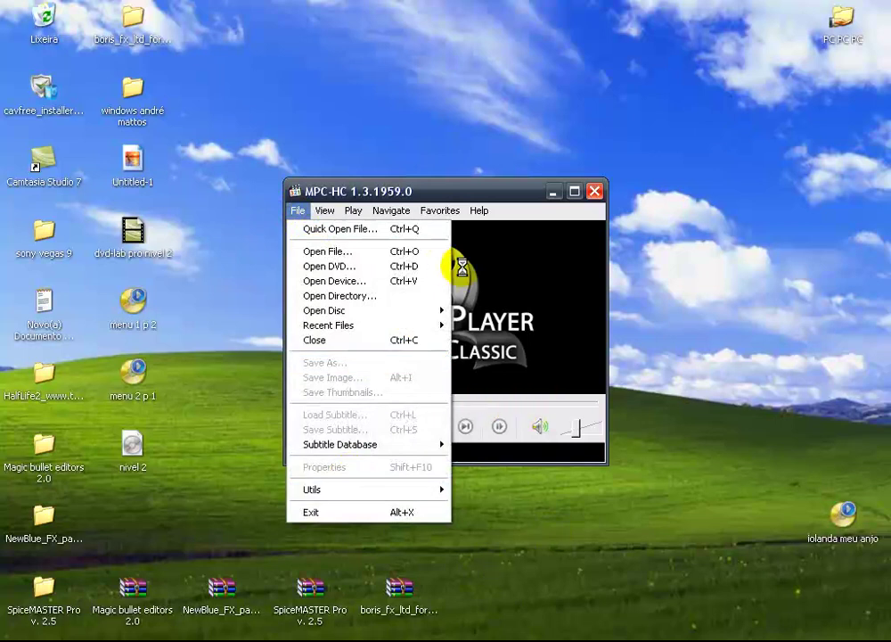
mouse_move(395, 312)
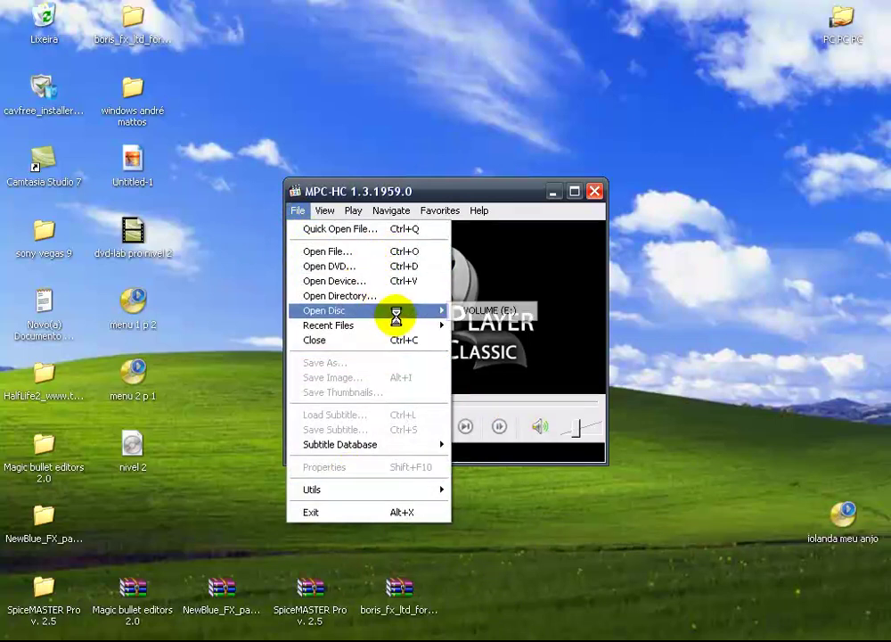
click(467, 311)
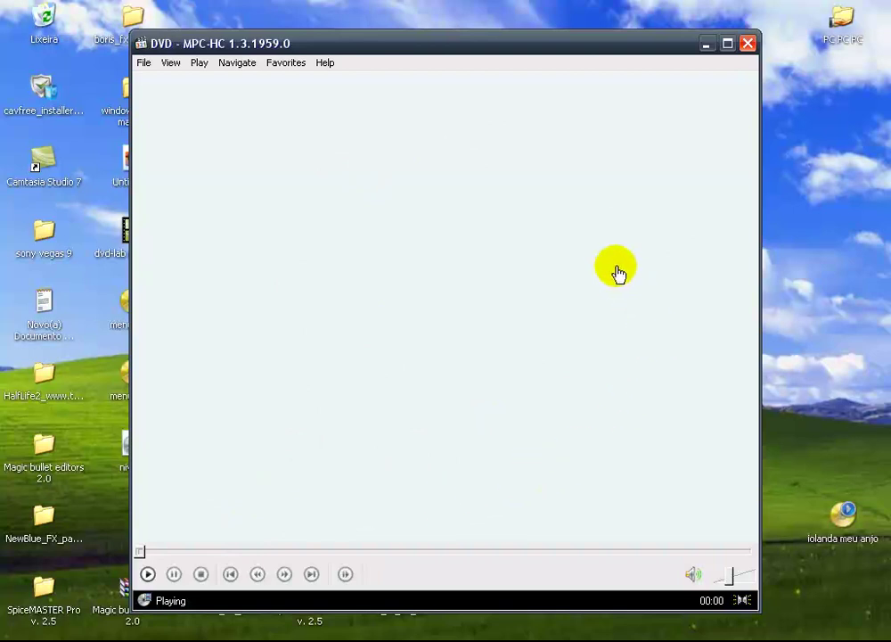
click(747, 45)
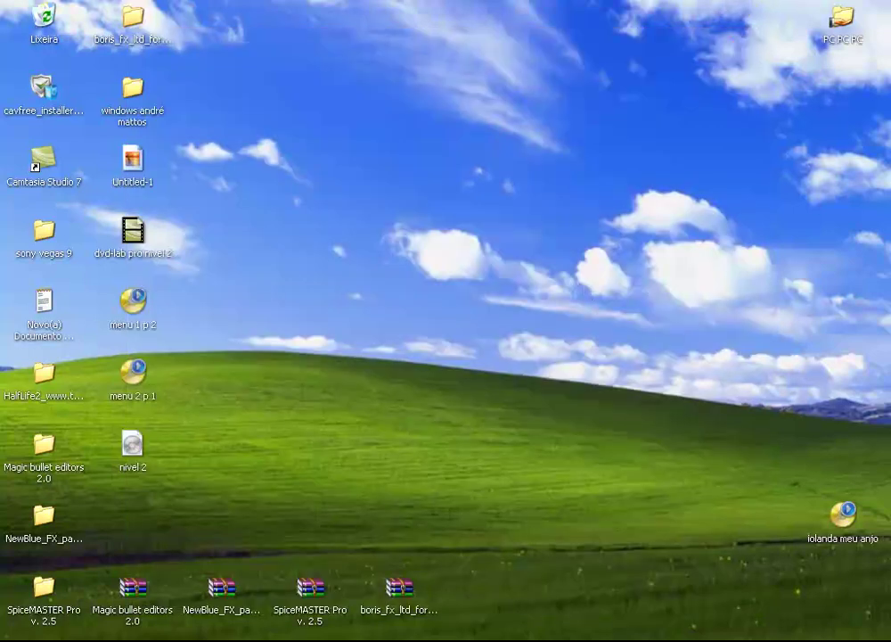